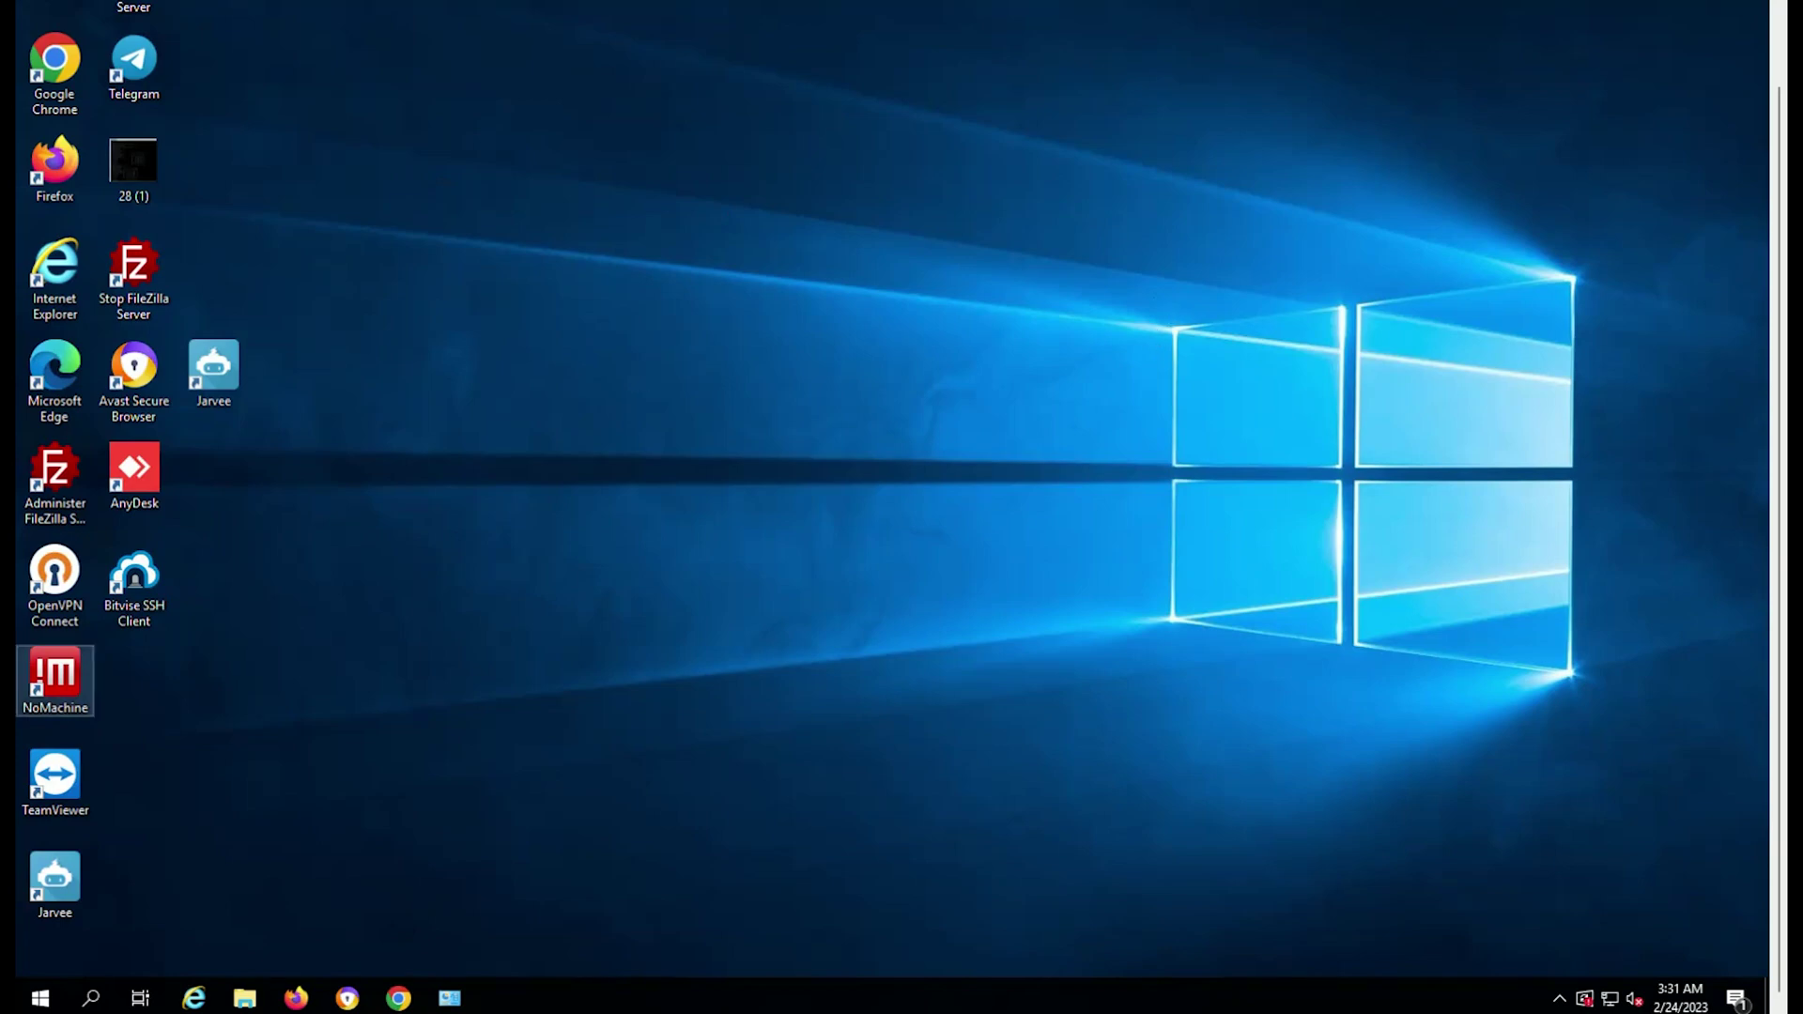
- Launch File Explorer from the Start menu search
click(43, 999)
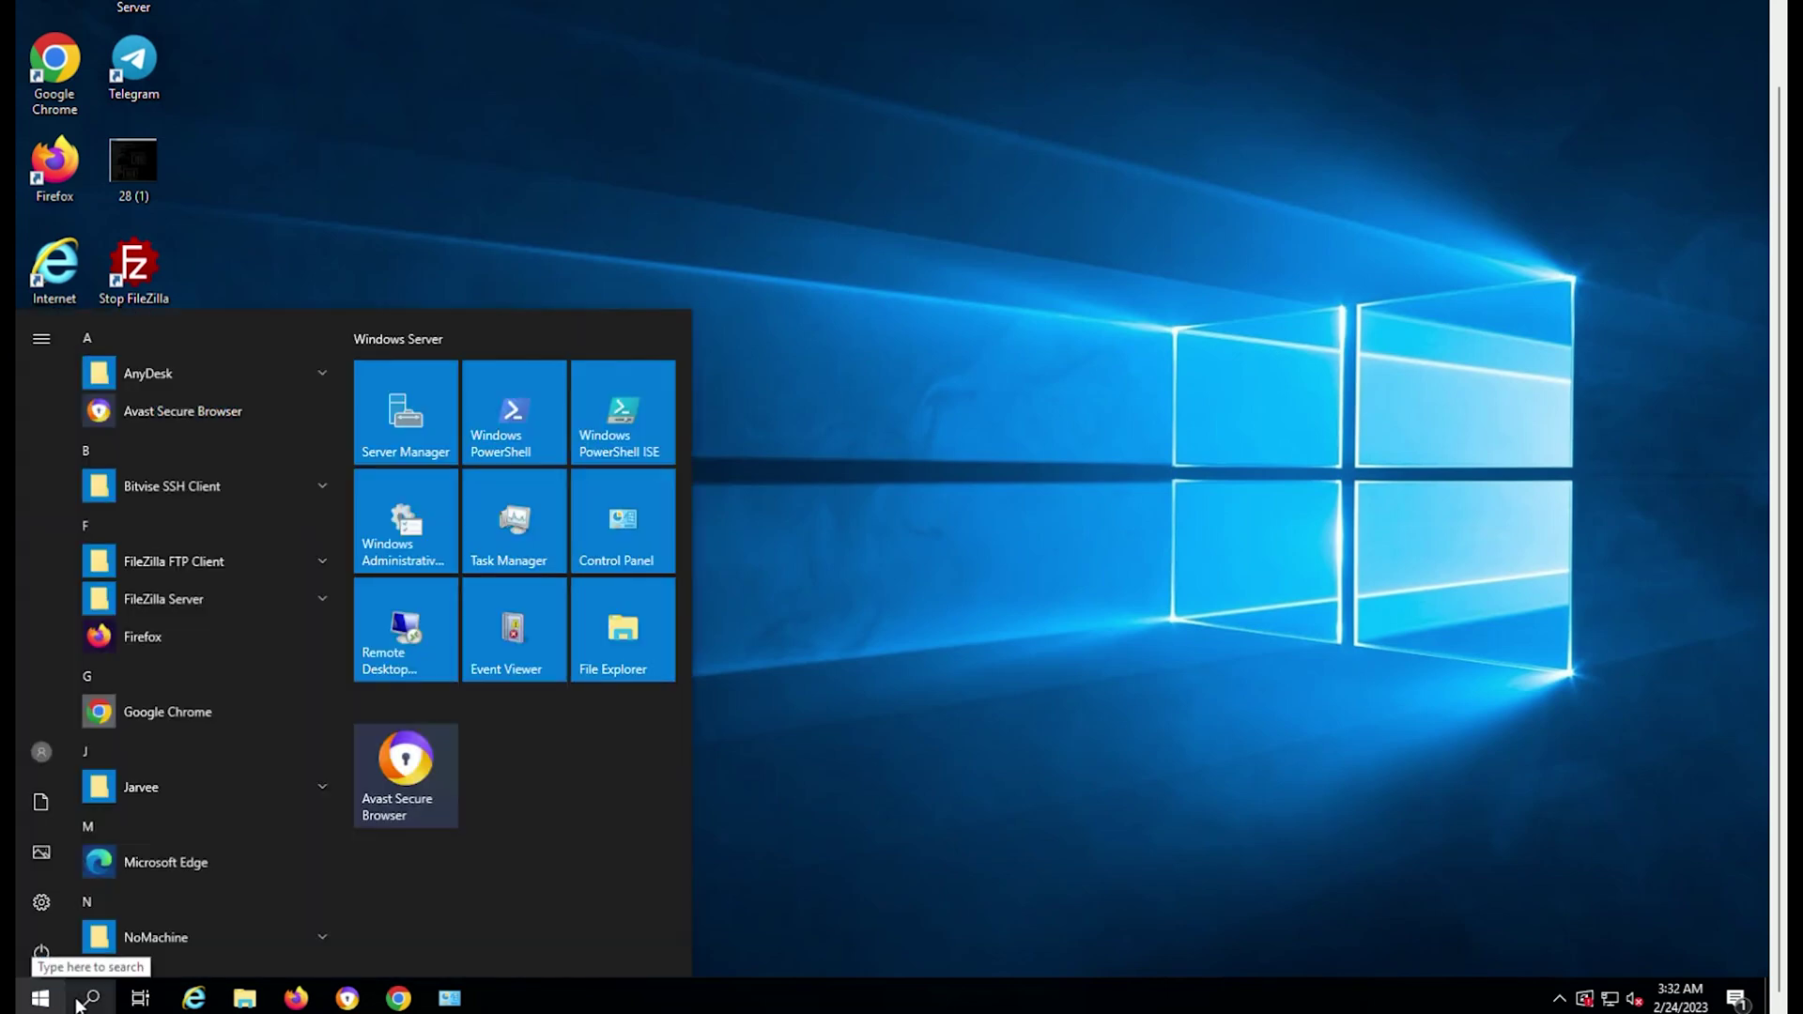
click(82, 1000)
text(file)
click(333, 434)
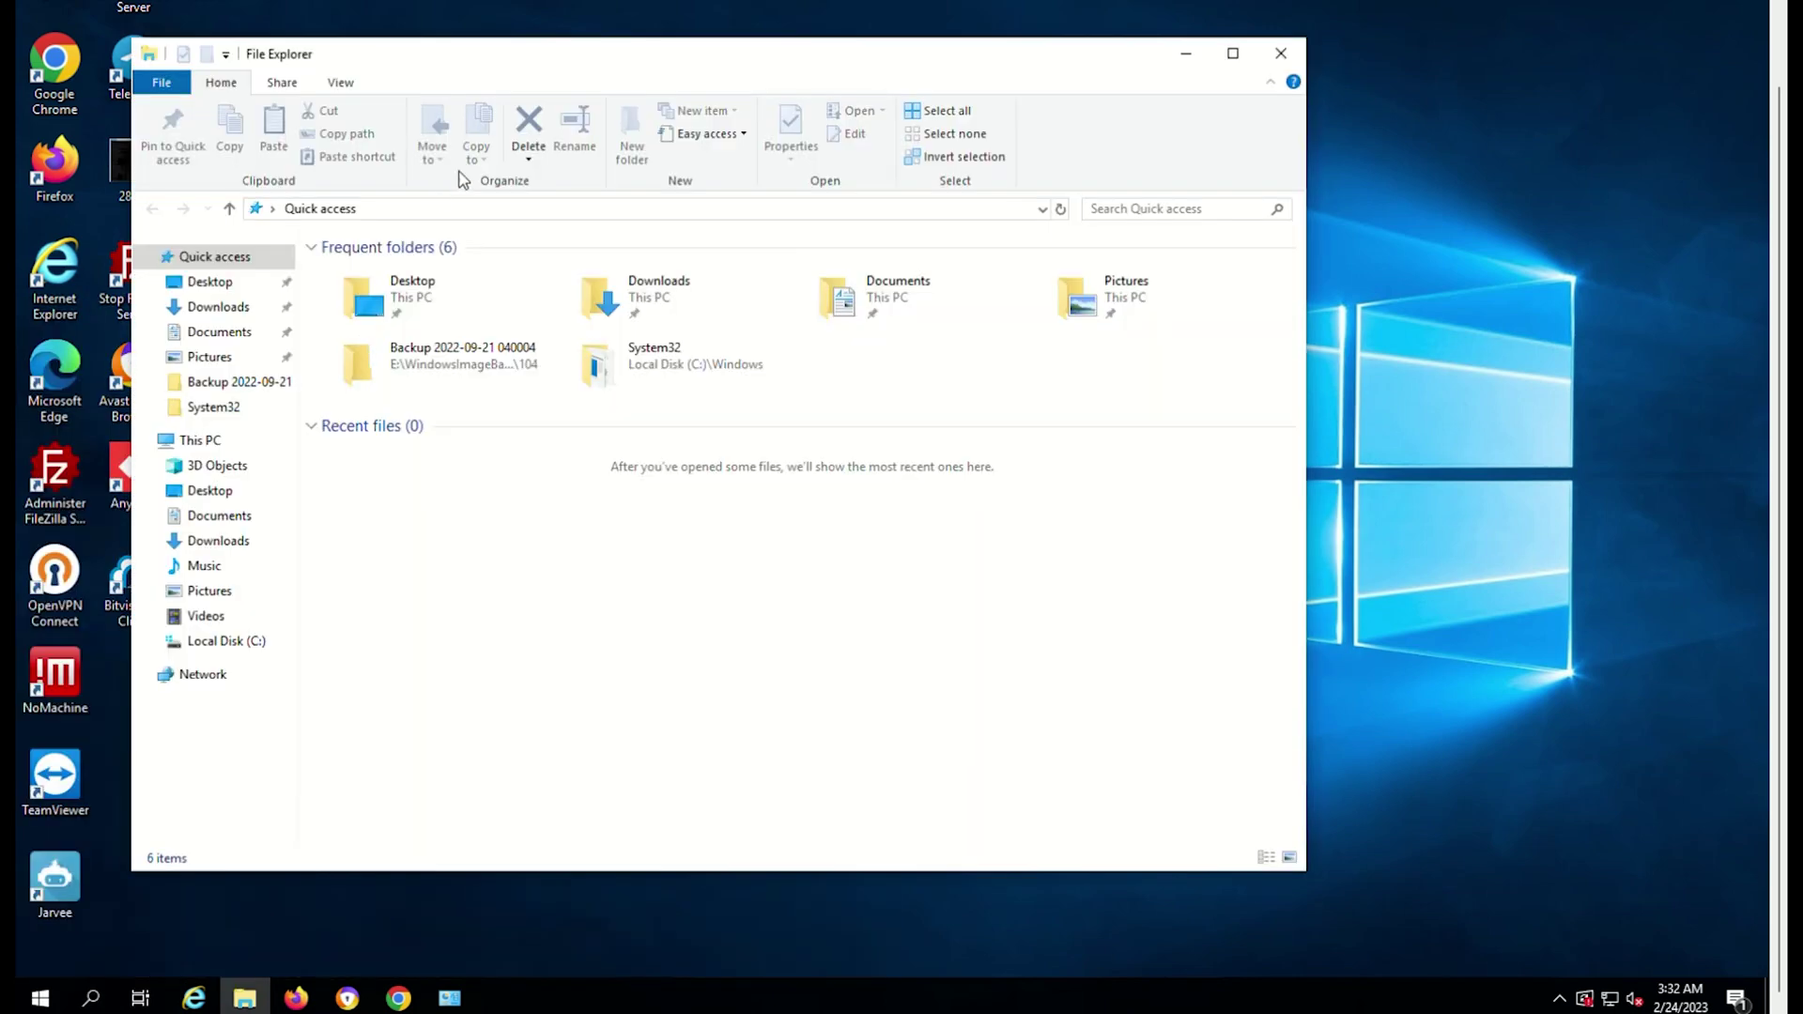
- Turn on file name extensions and hidden items, then open Local Disk (C:)
click(348, 88)
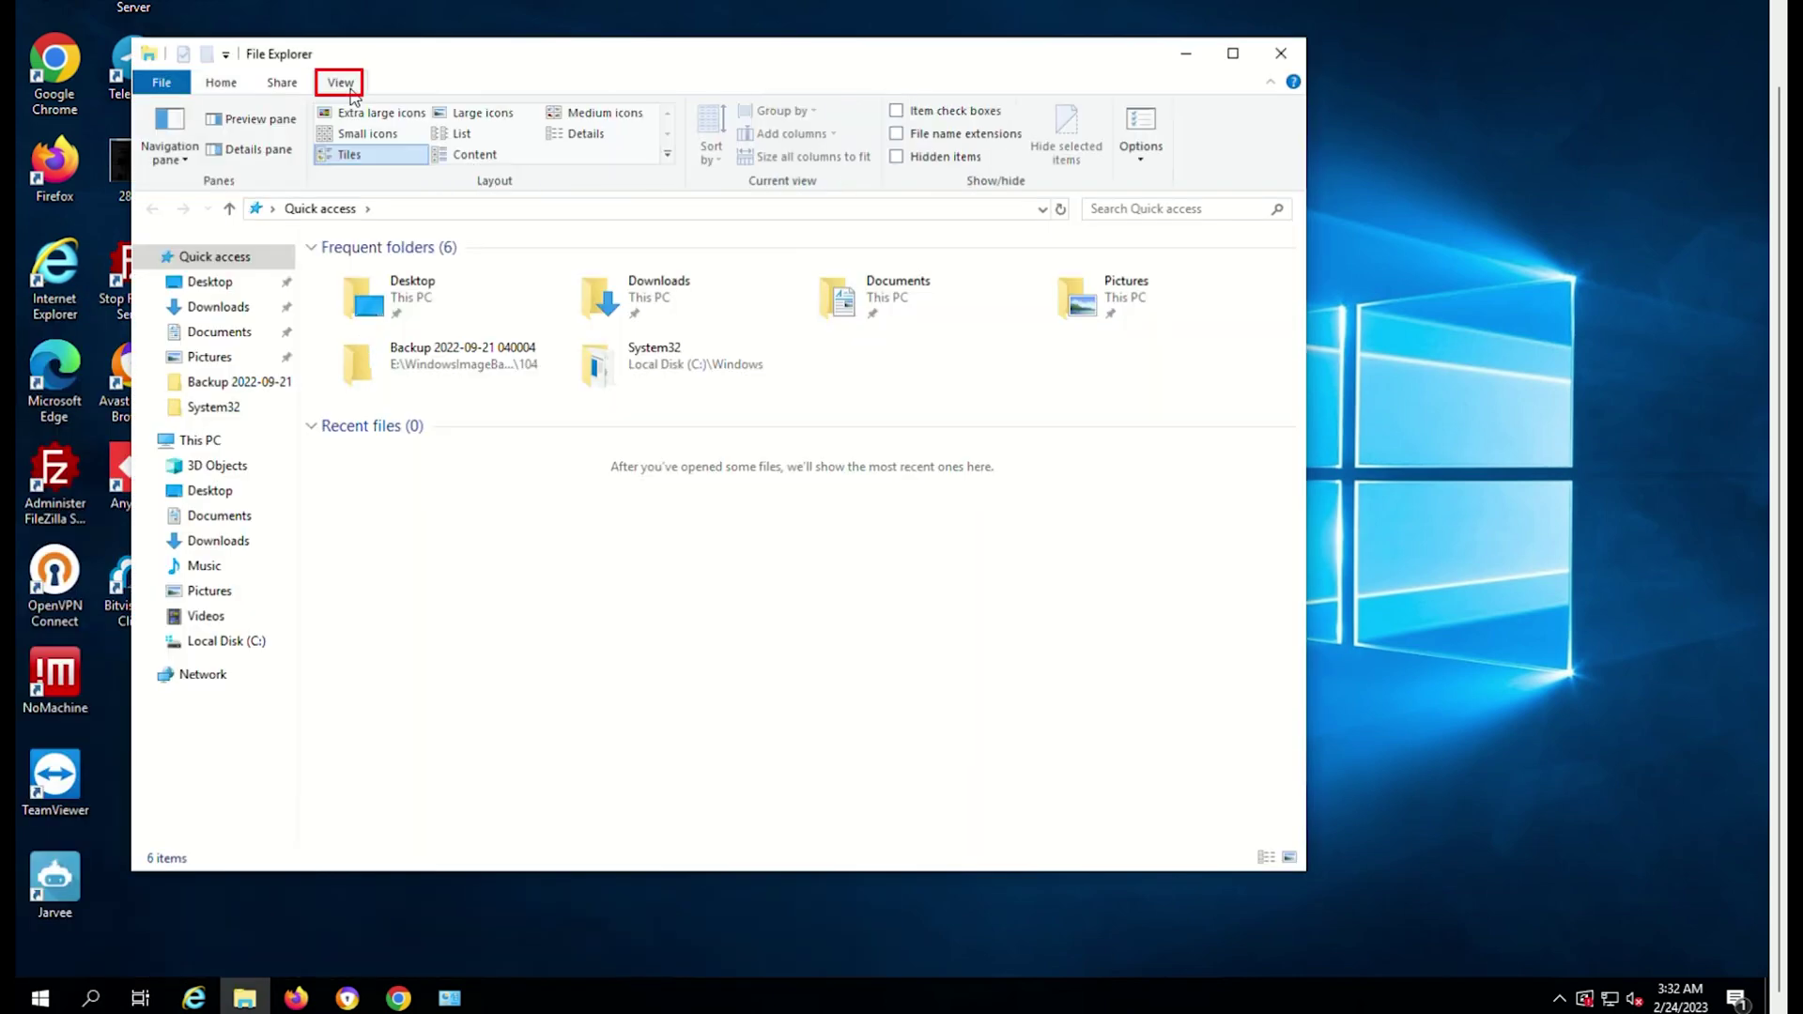
click(896, 135)
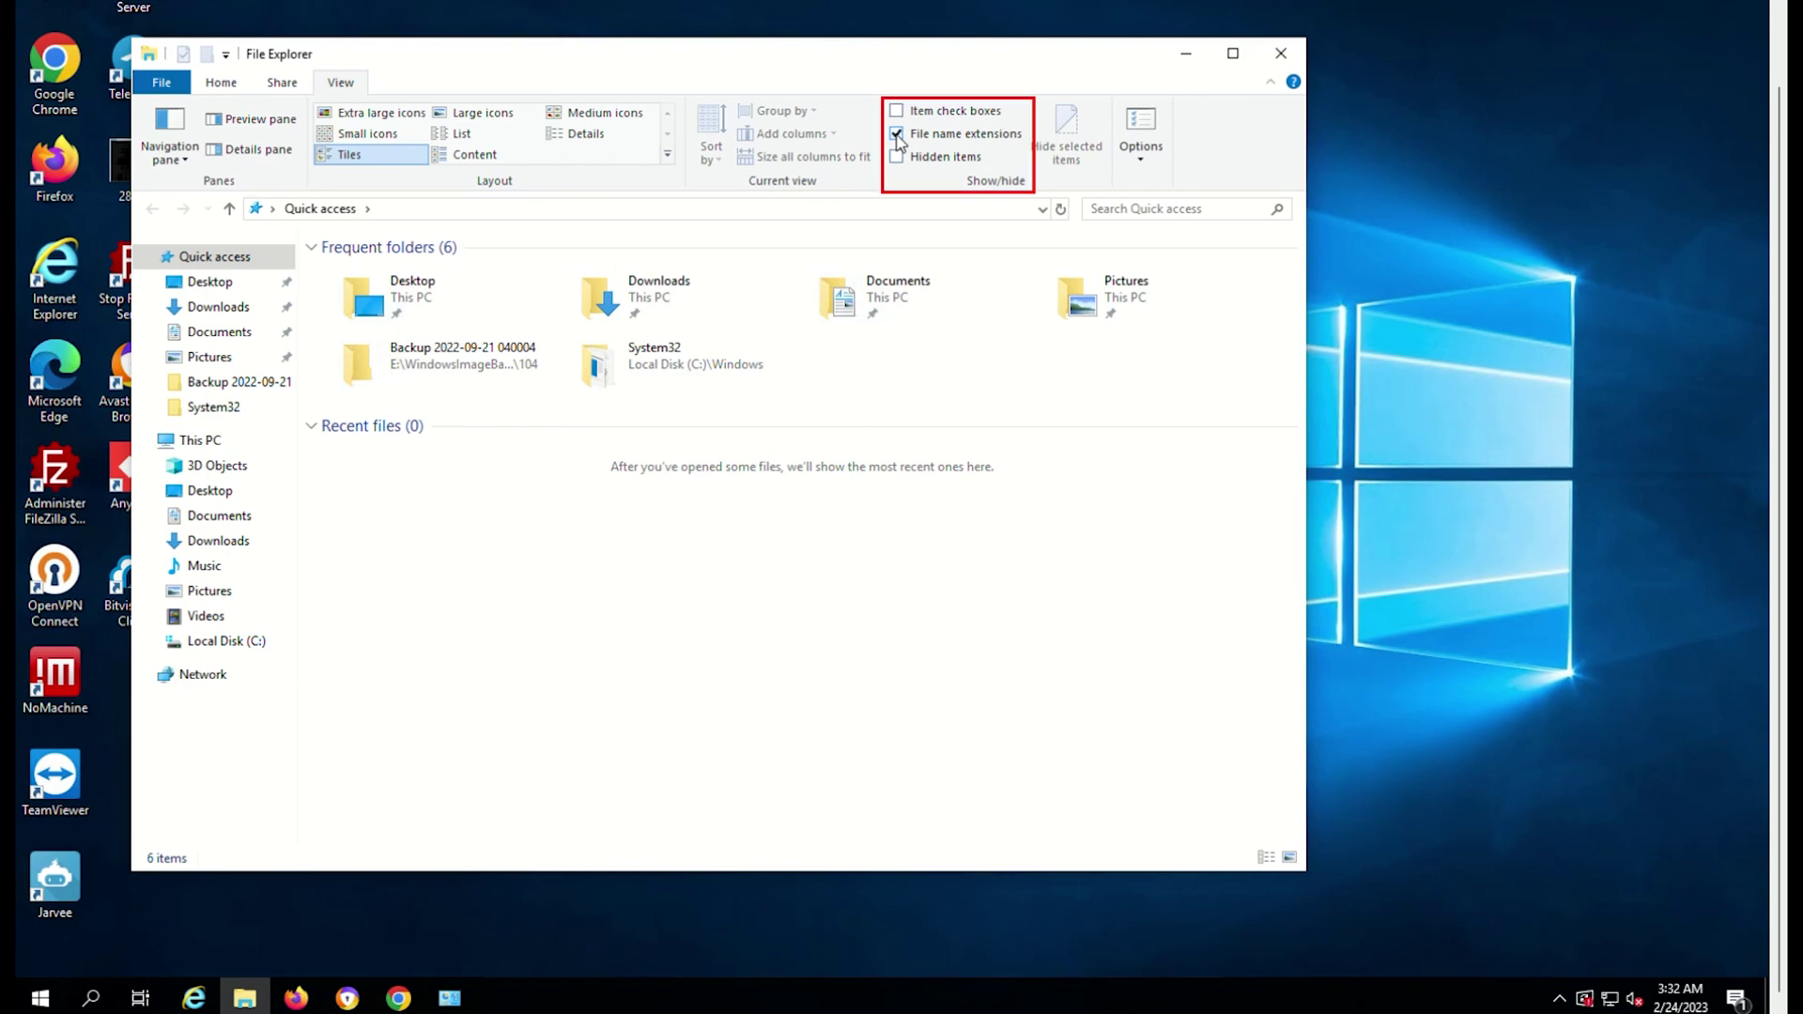
click(896, 155)
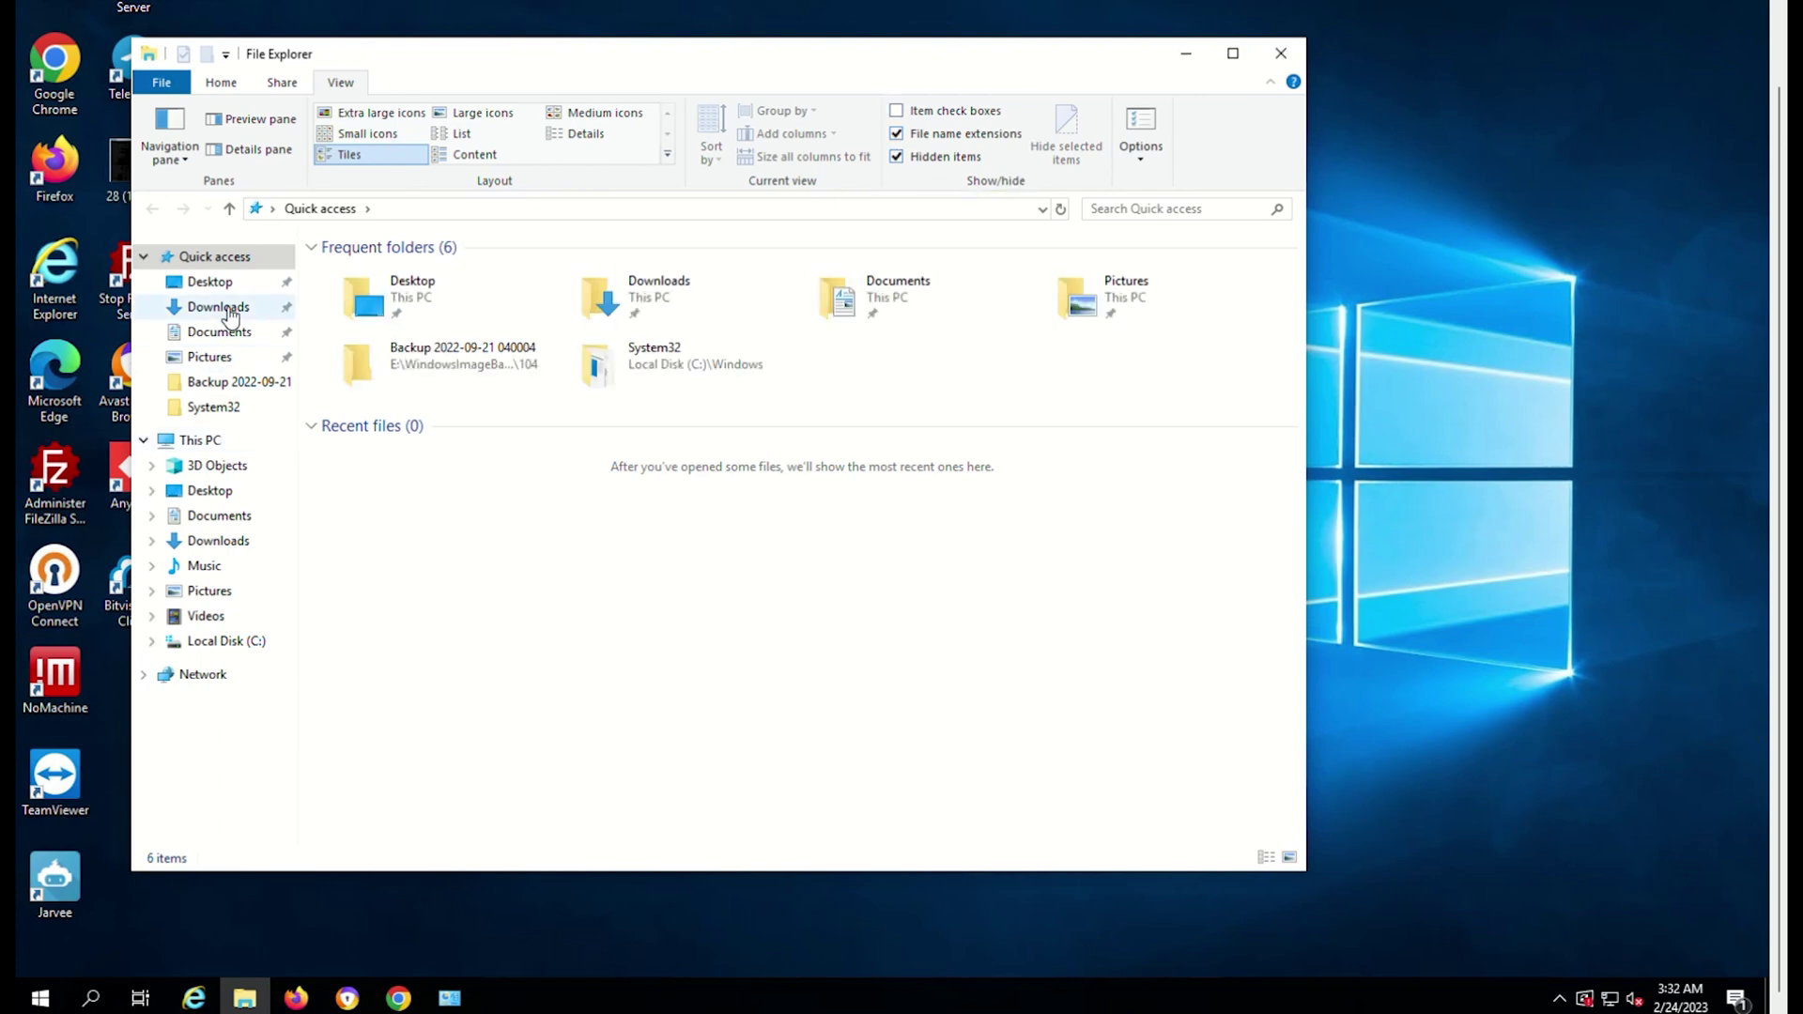
click(225, 641)
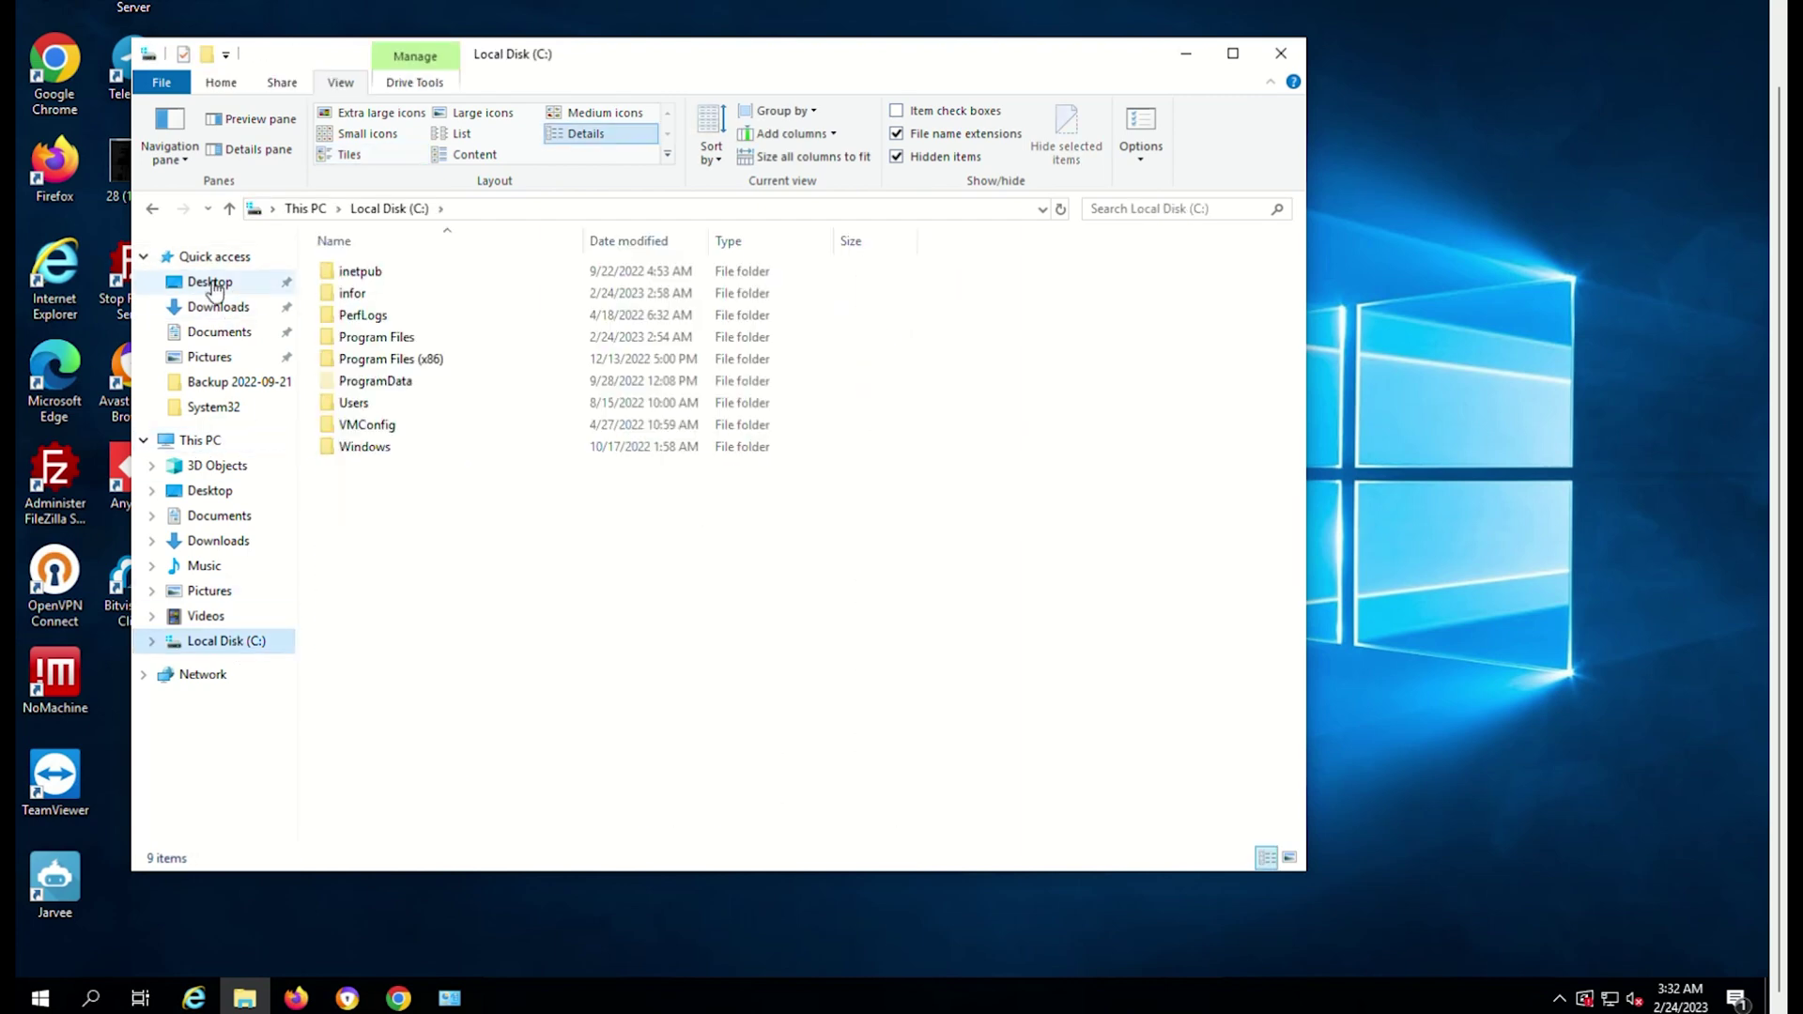
- Filter the drive C search to Size: Large and sort the results by size
click(1183, 208)
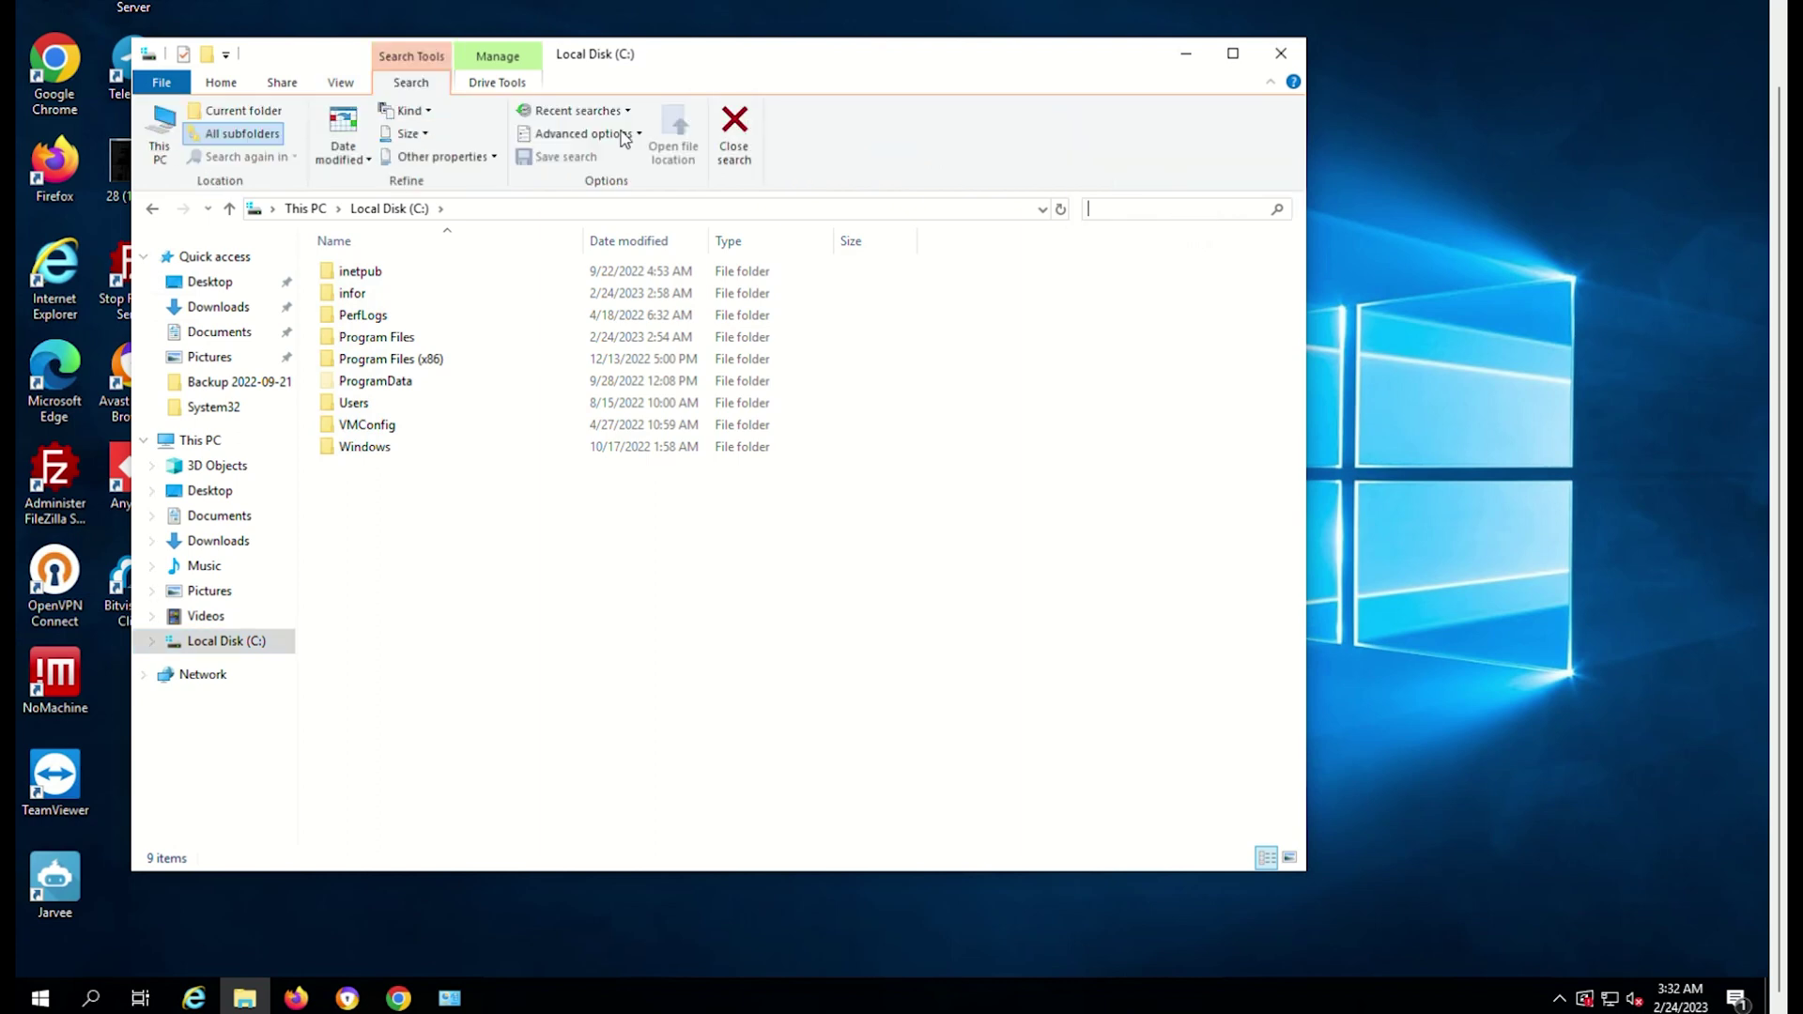
click(407, 134)
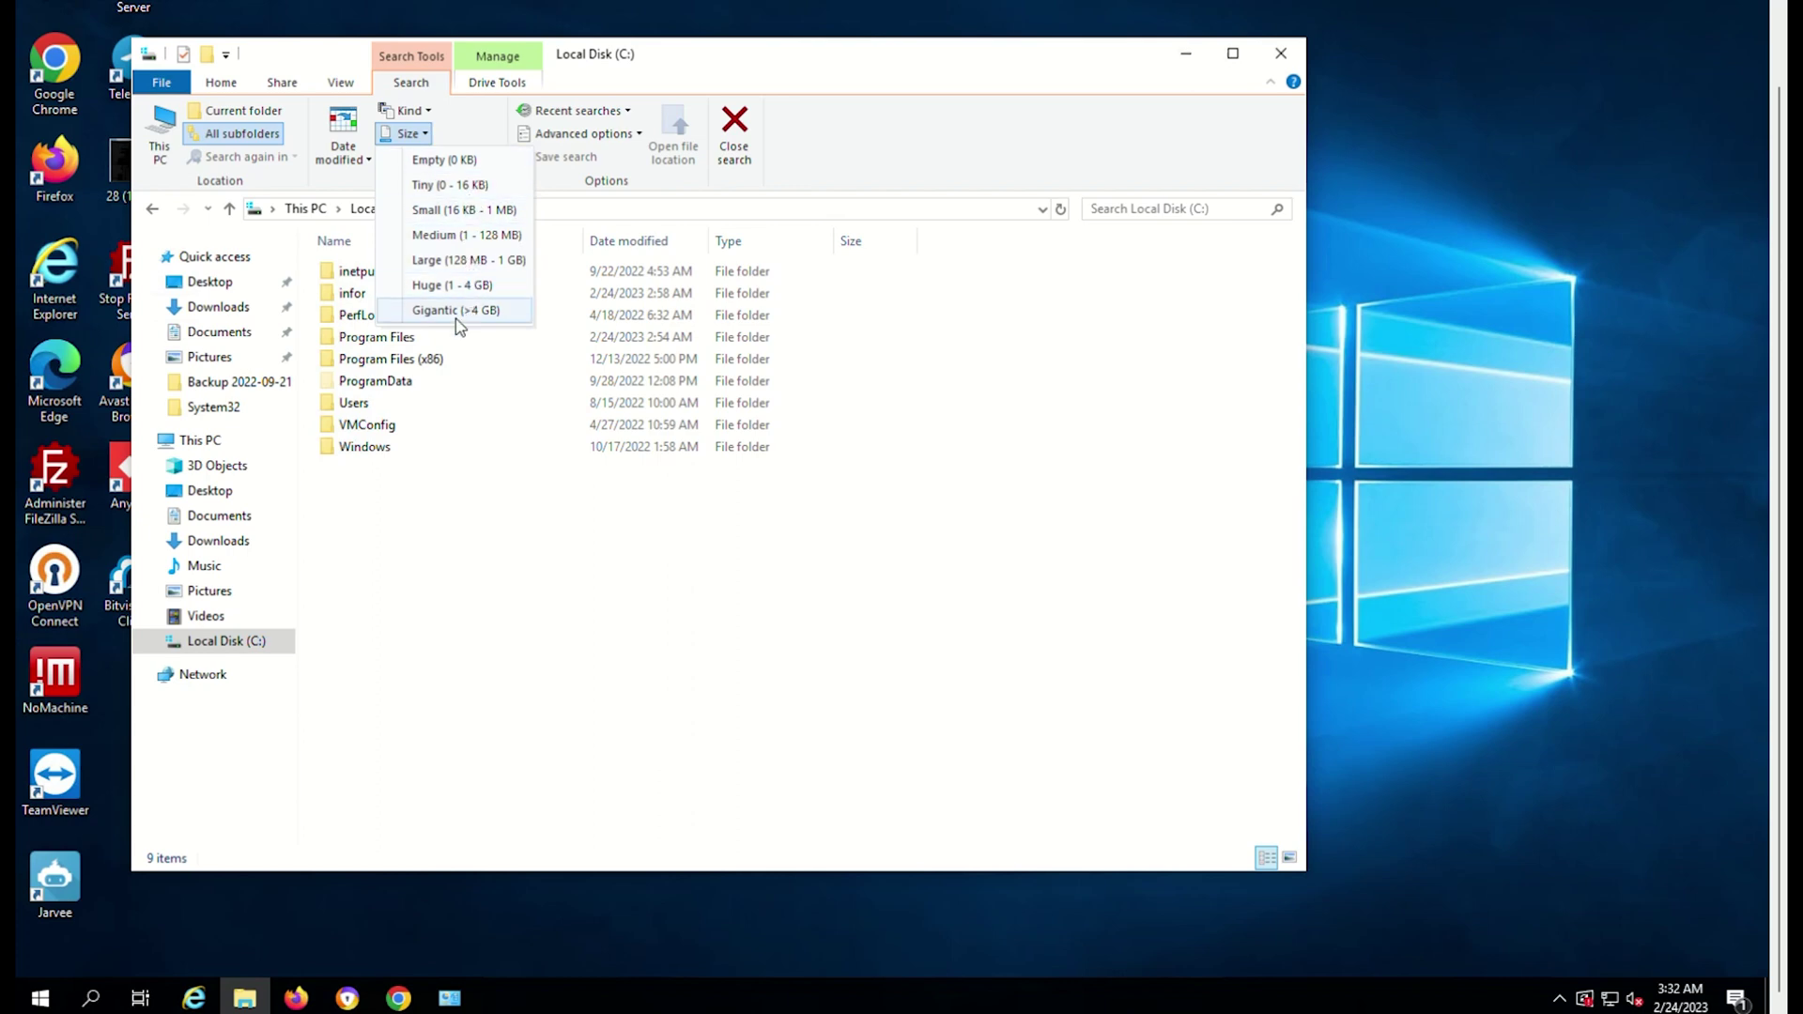
click(476, 265)
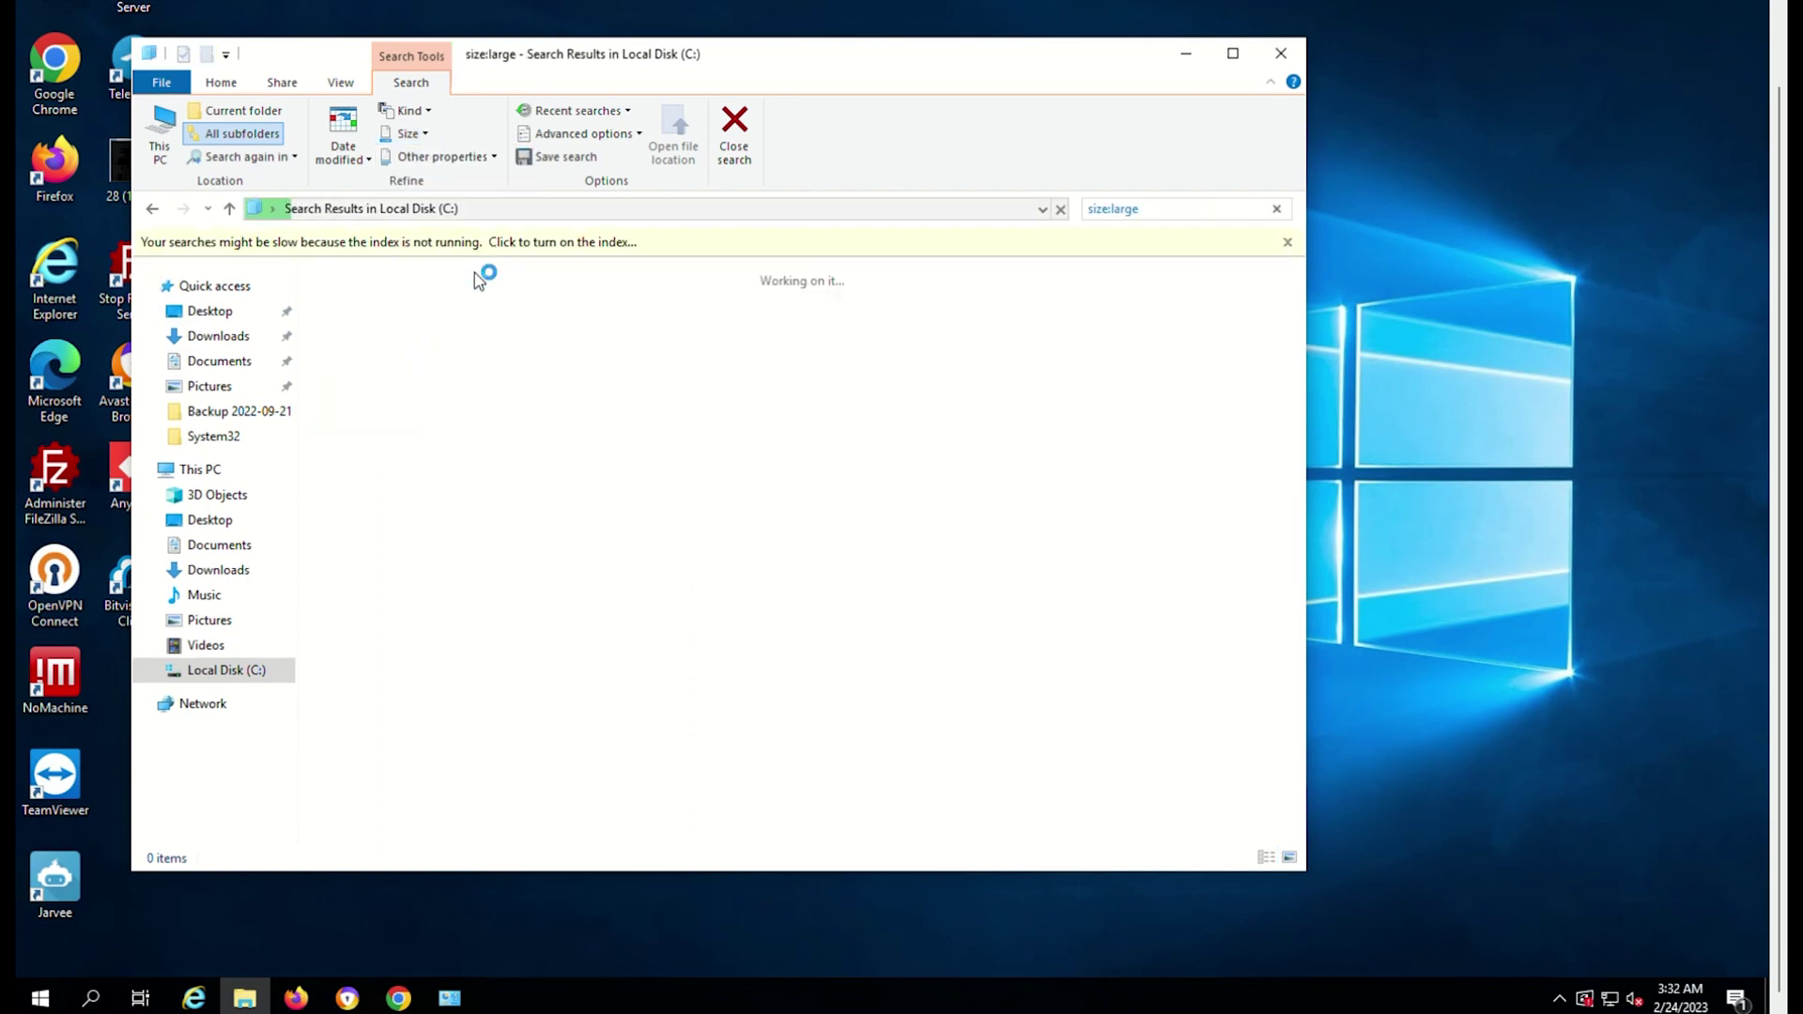
right_click(532, 501)
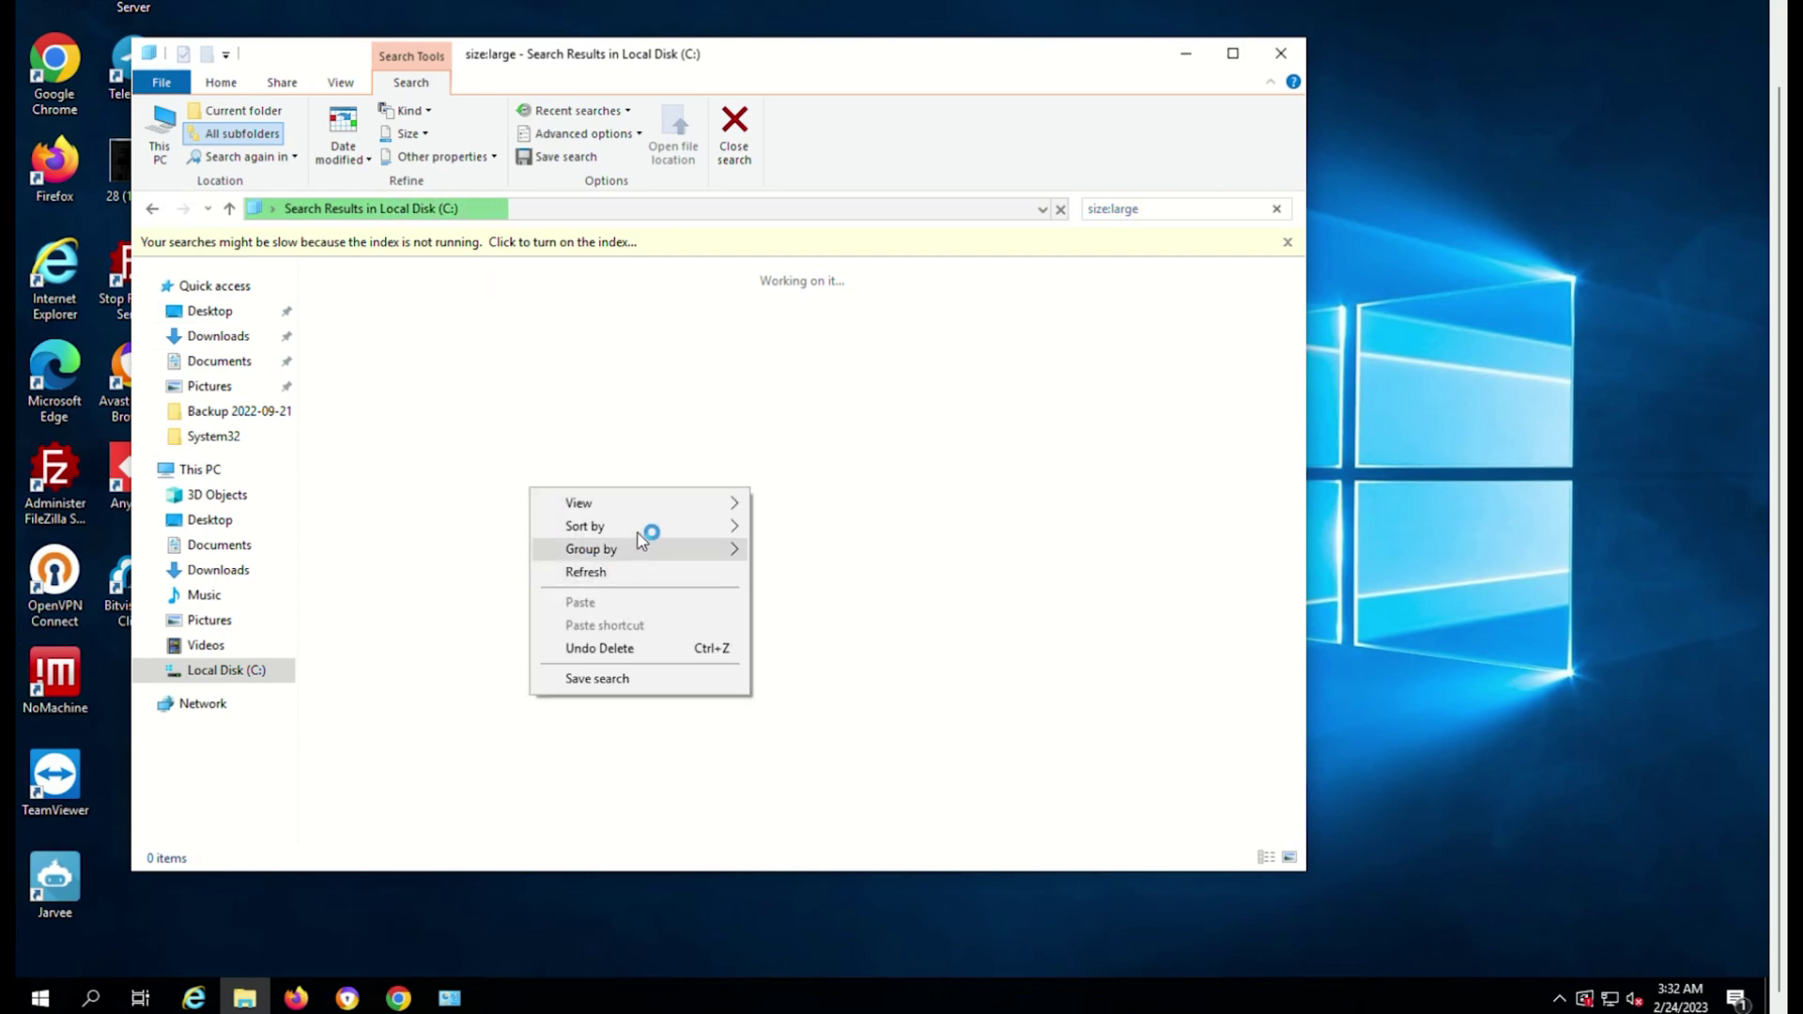
mouse_move(585, 525)
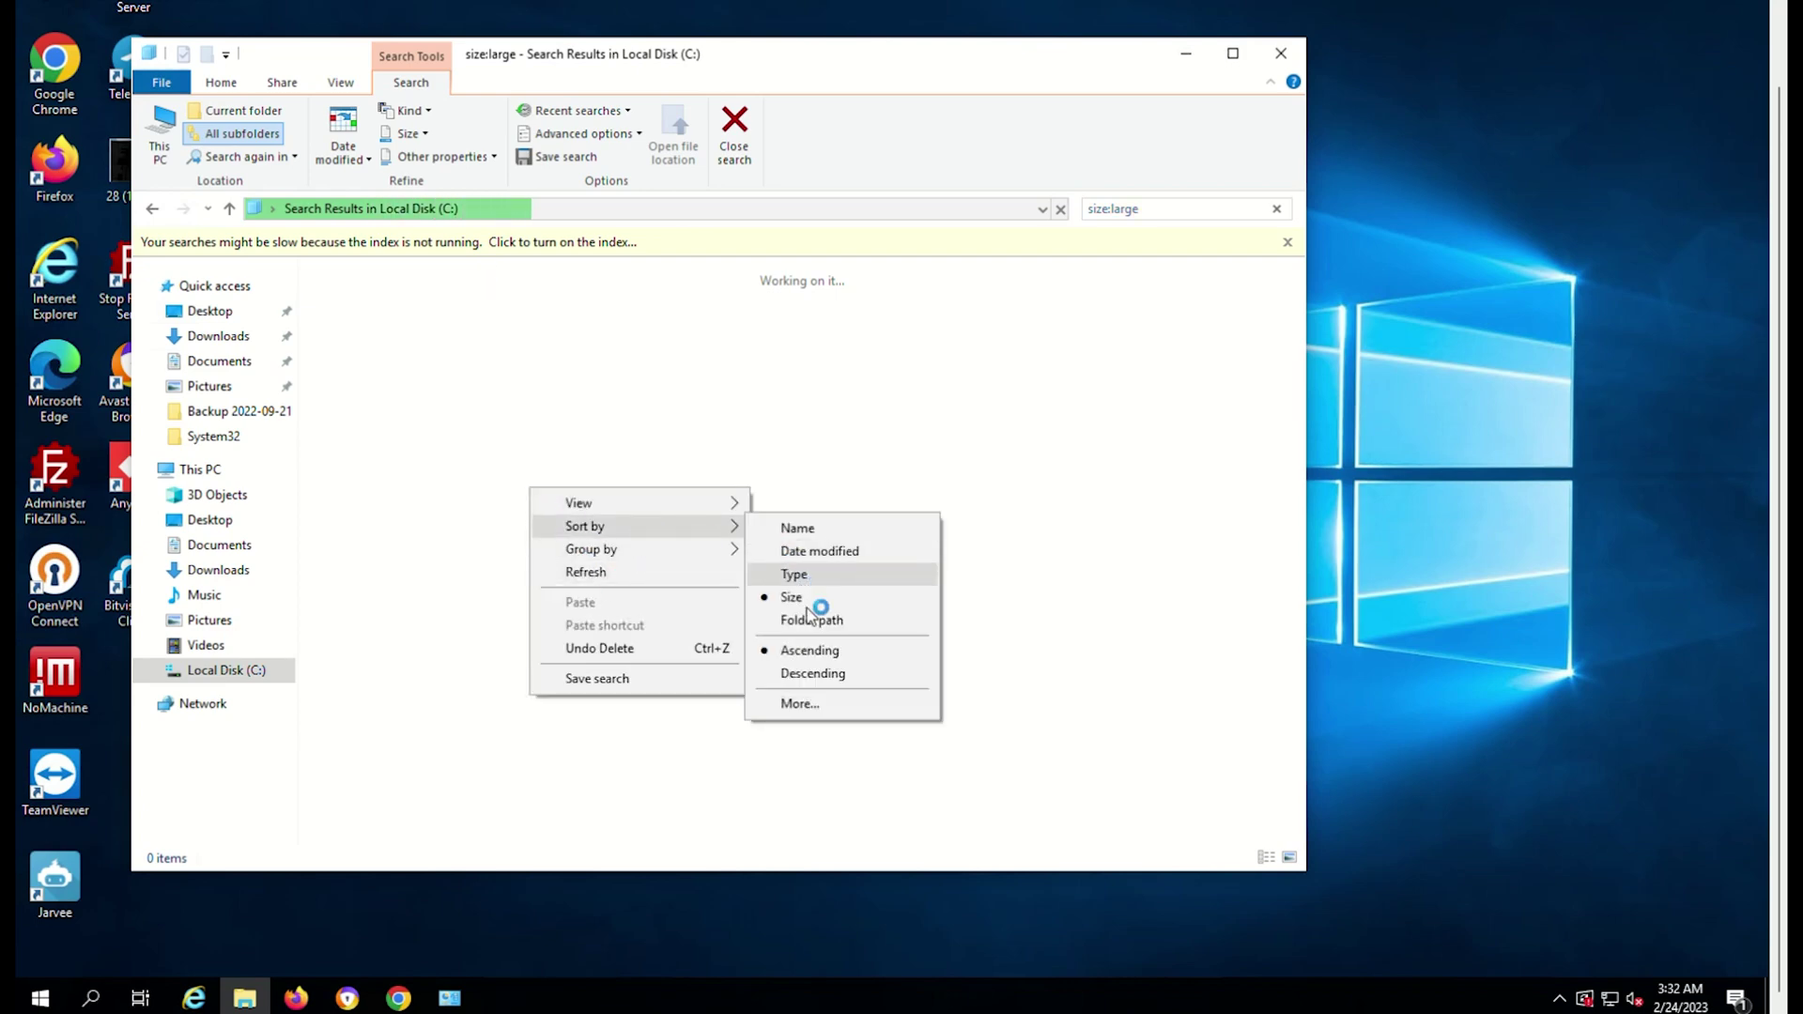
click(809, 604)
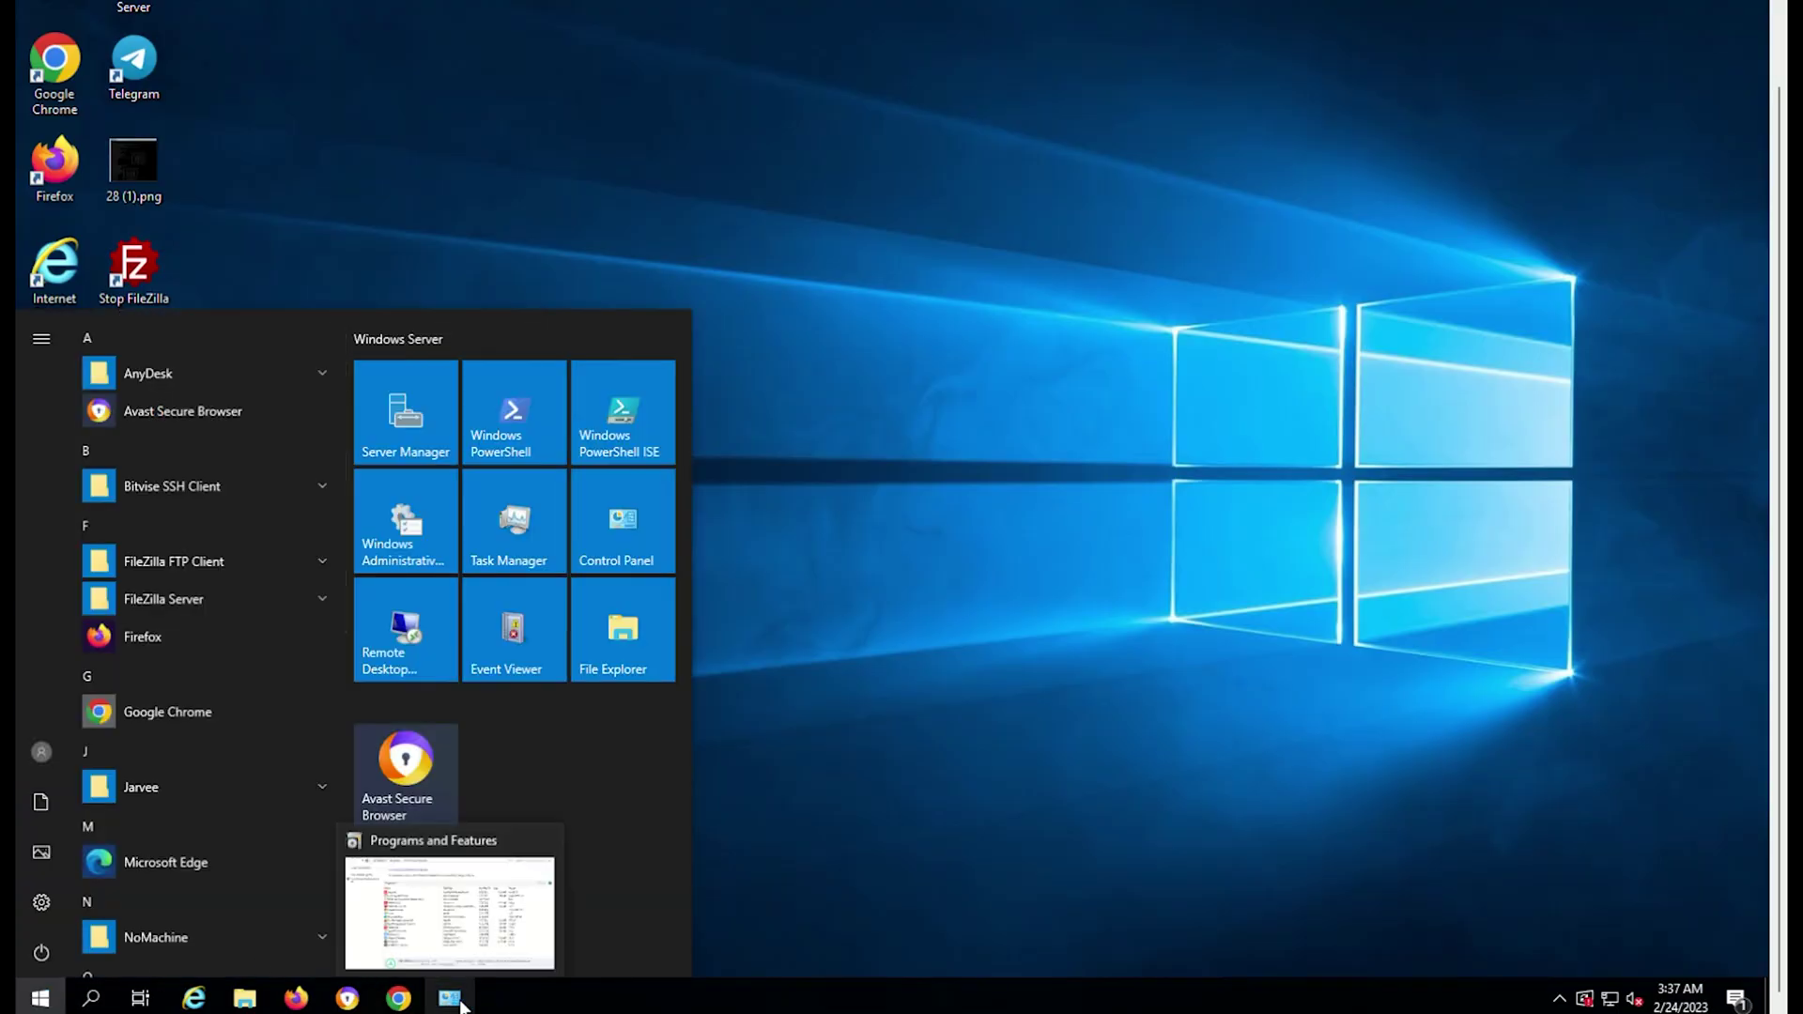
text(ps)
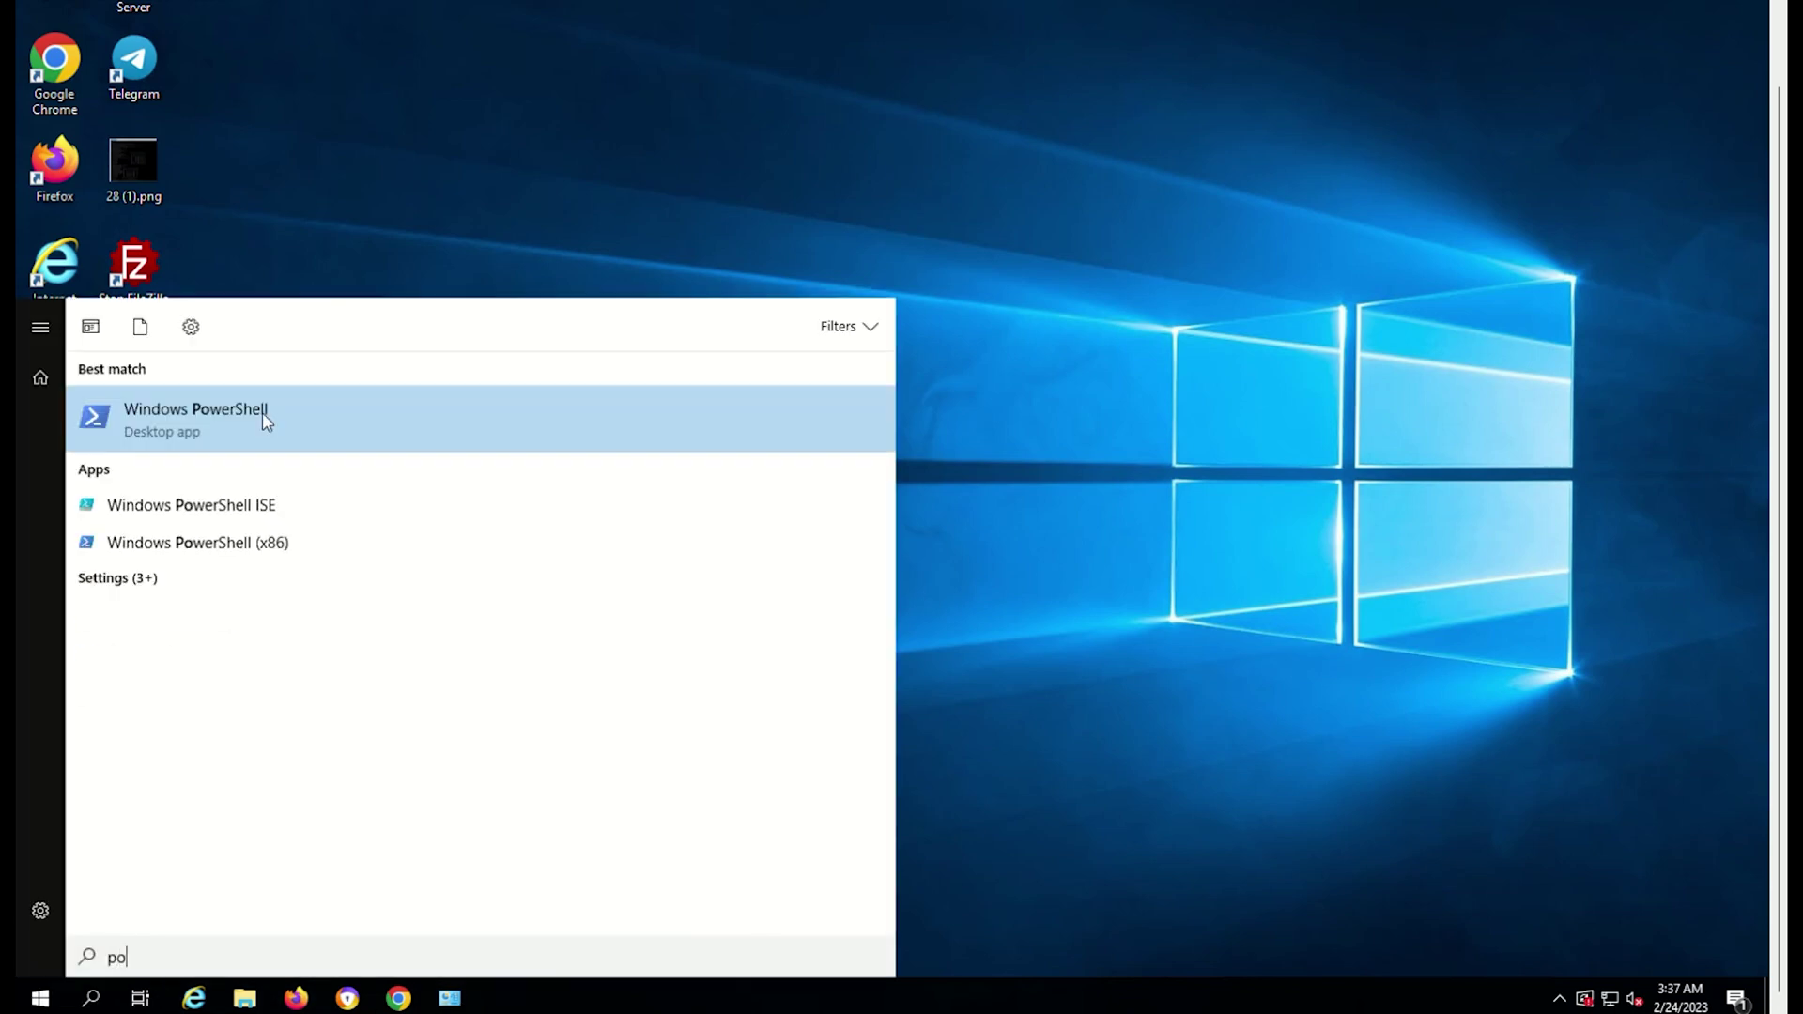
- Launch Windows PowerShell and list the ten largest files with sizes in bytes
click(263, 412)
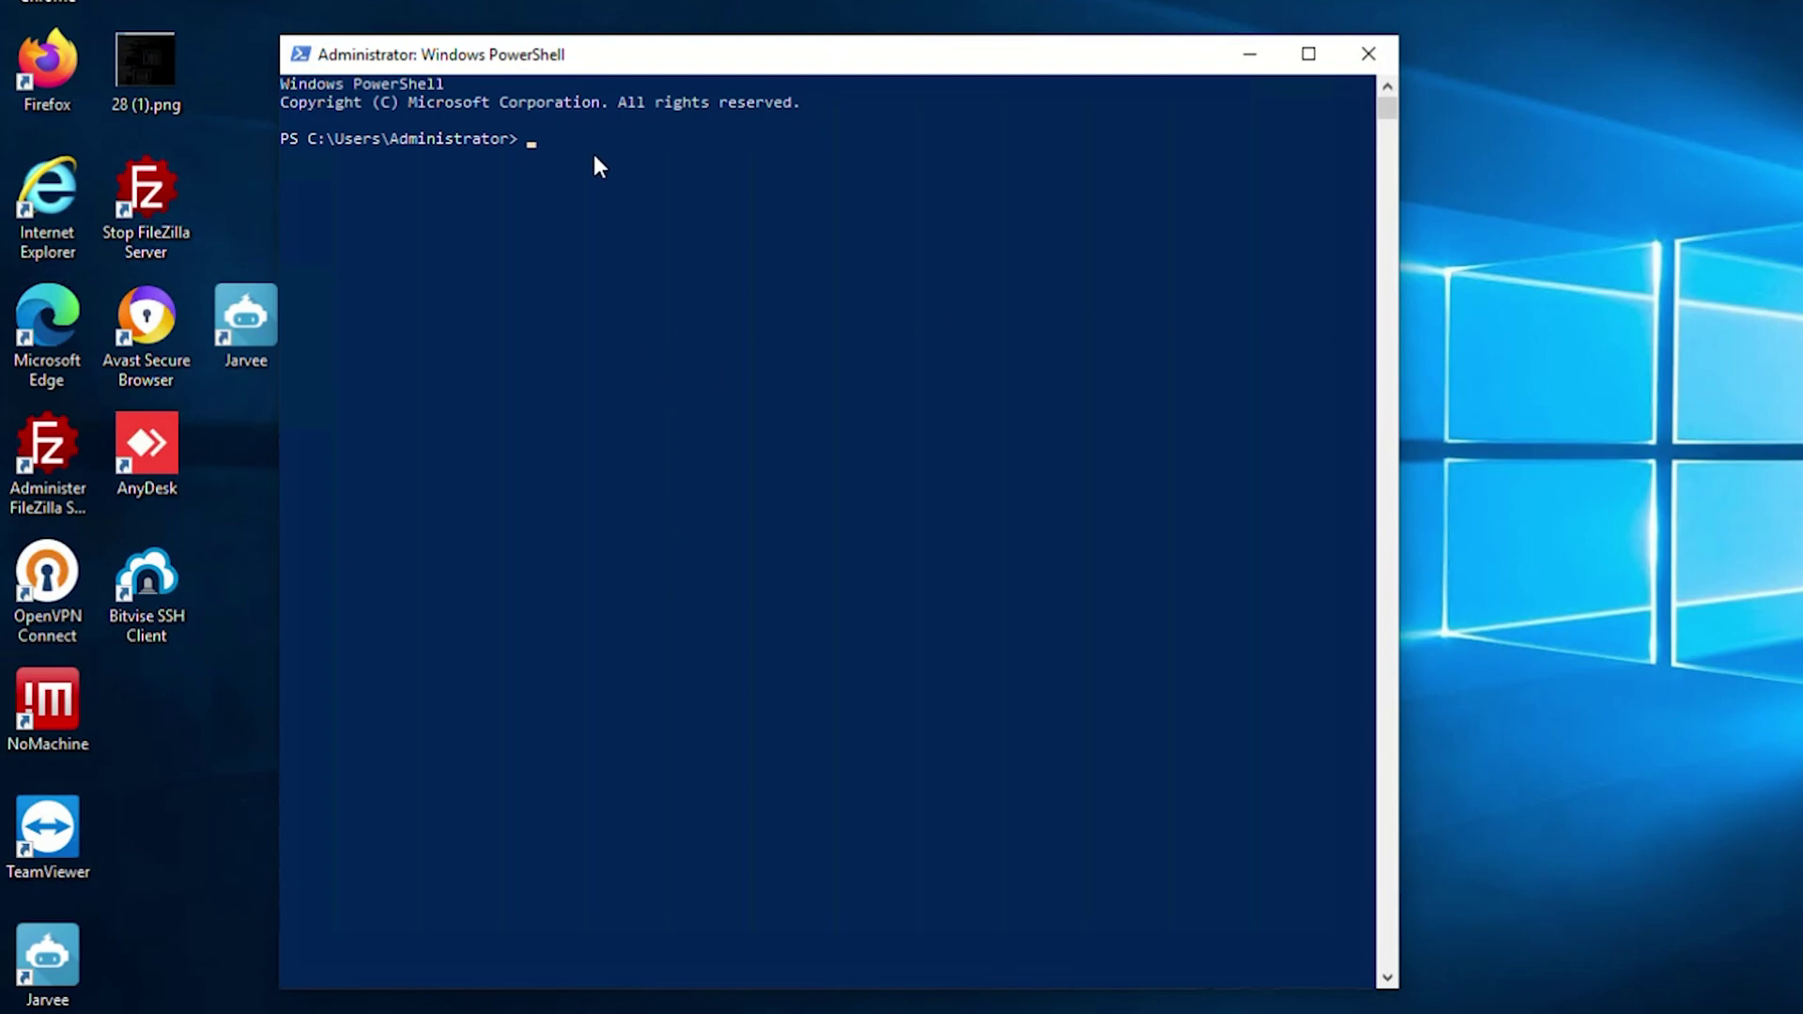
text(gci -r| sort -descending -property length | select -first 10 name, length)
key(Return)
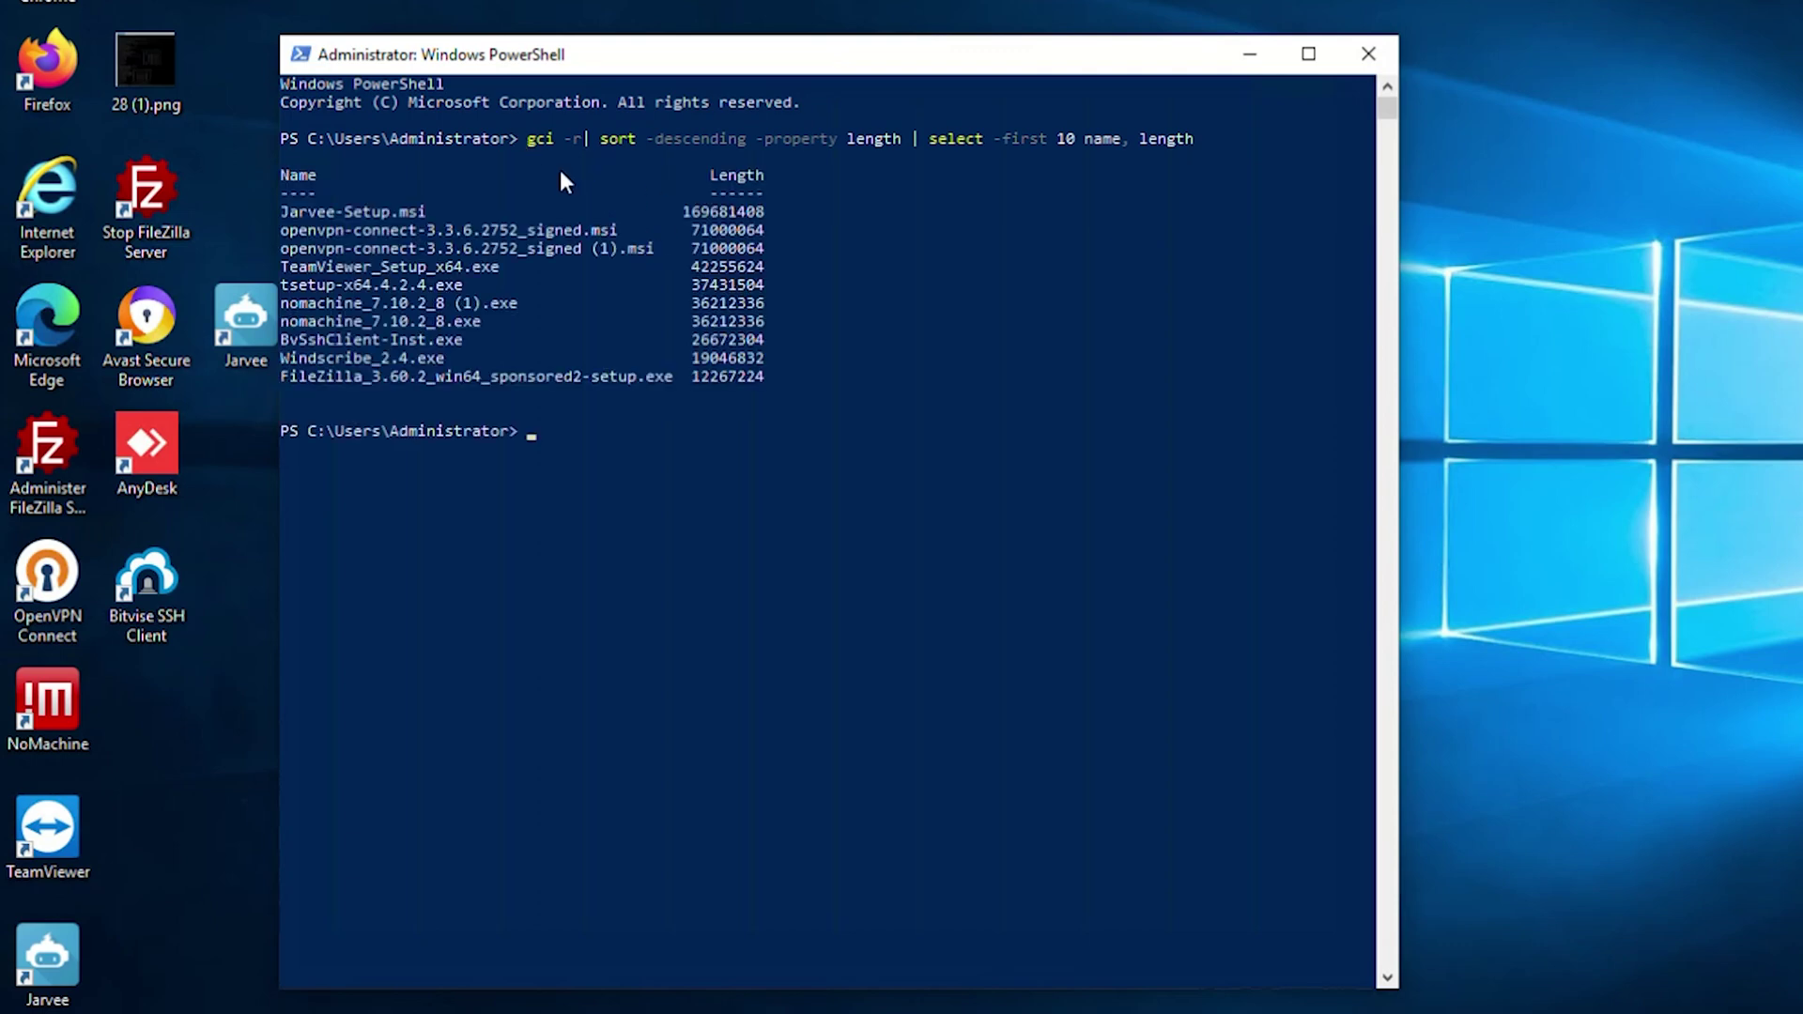
drag(282, 230, 409, 244)
click(621, 322)
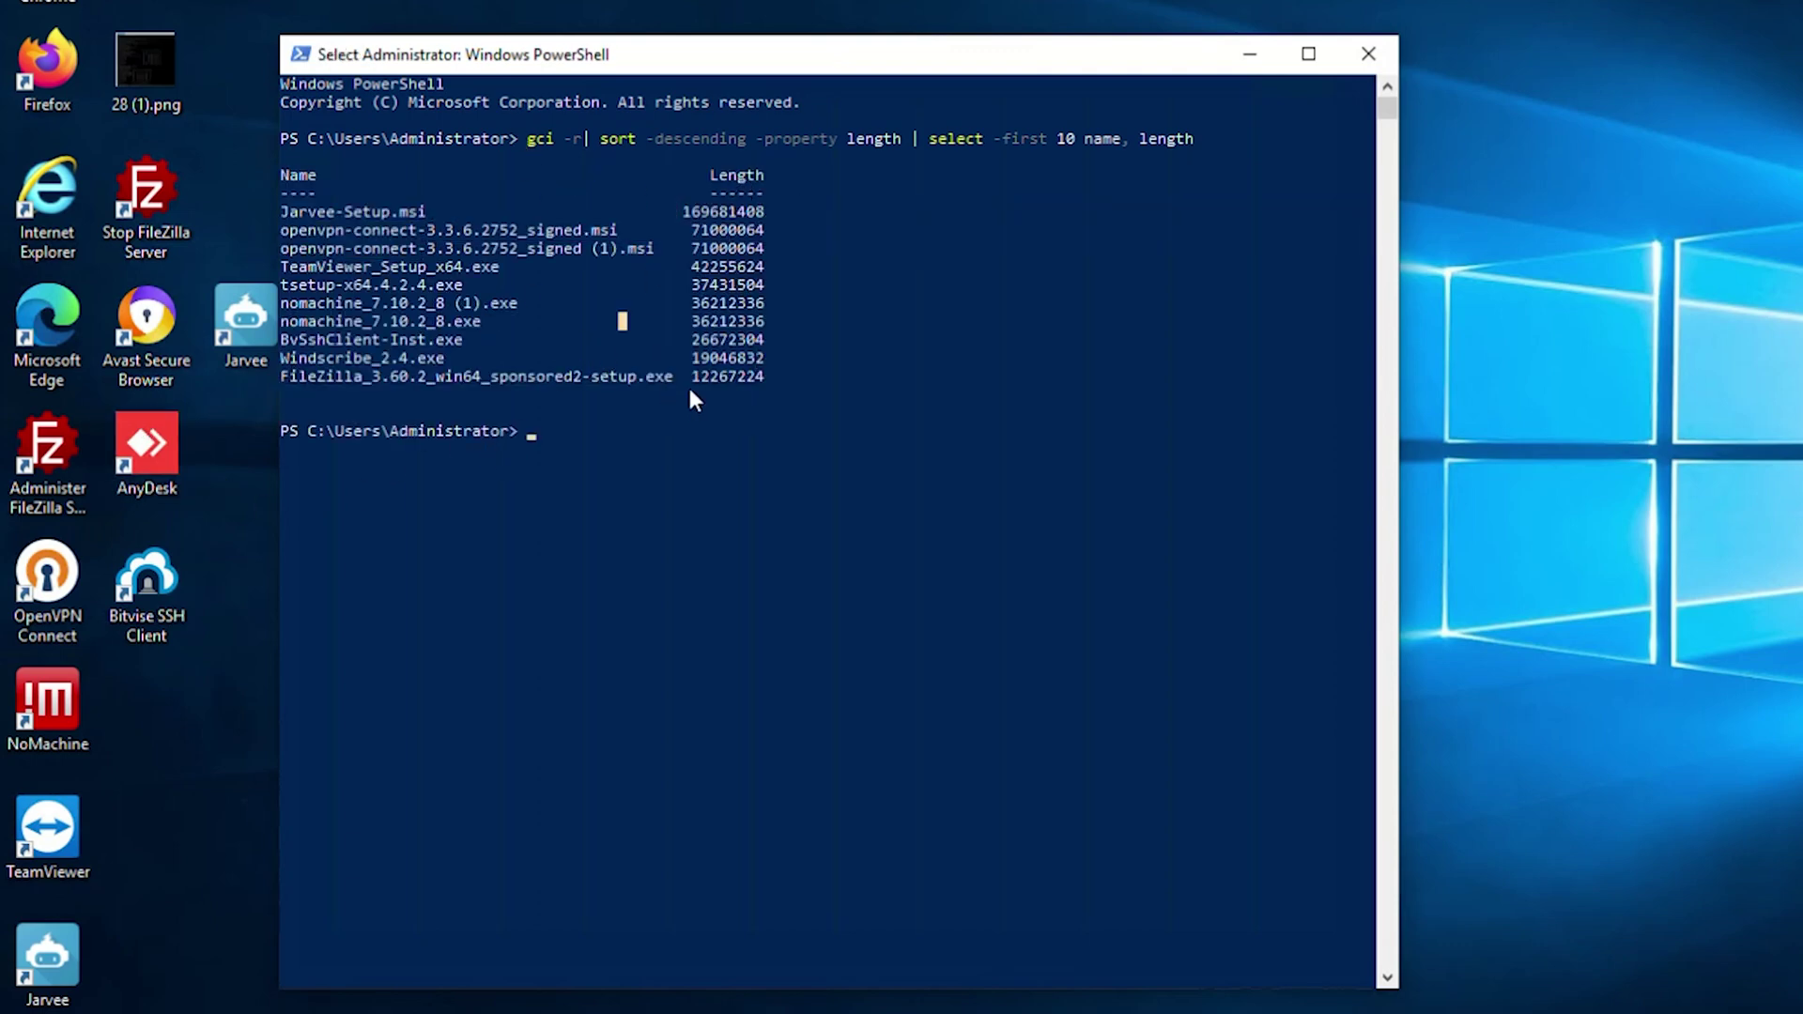
- Rerun the ten-largest-files listing with sizes rounded to gigabytes
click(558, 430)
key(Escape)
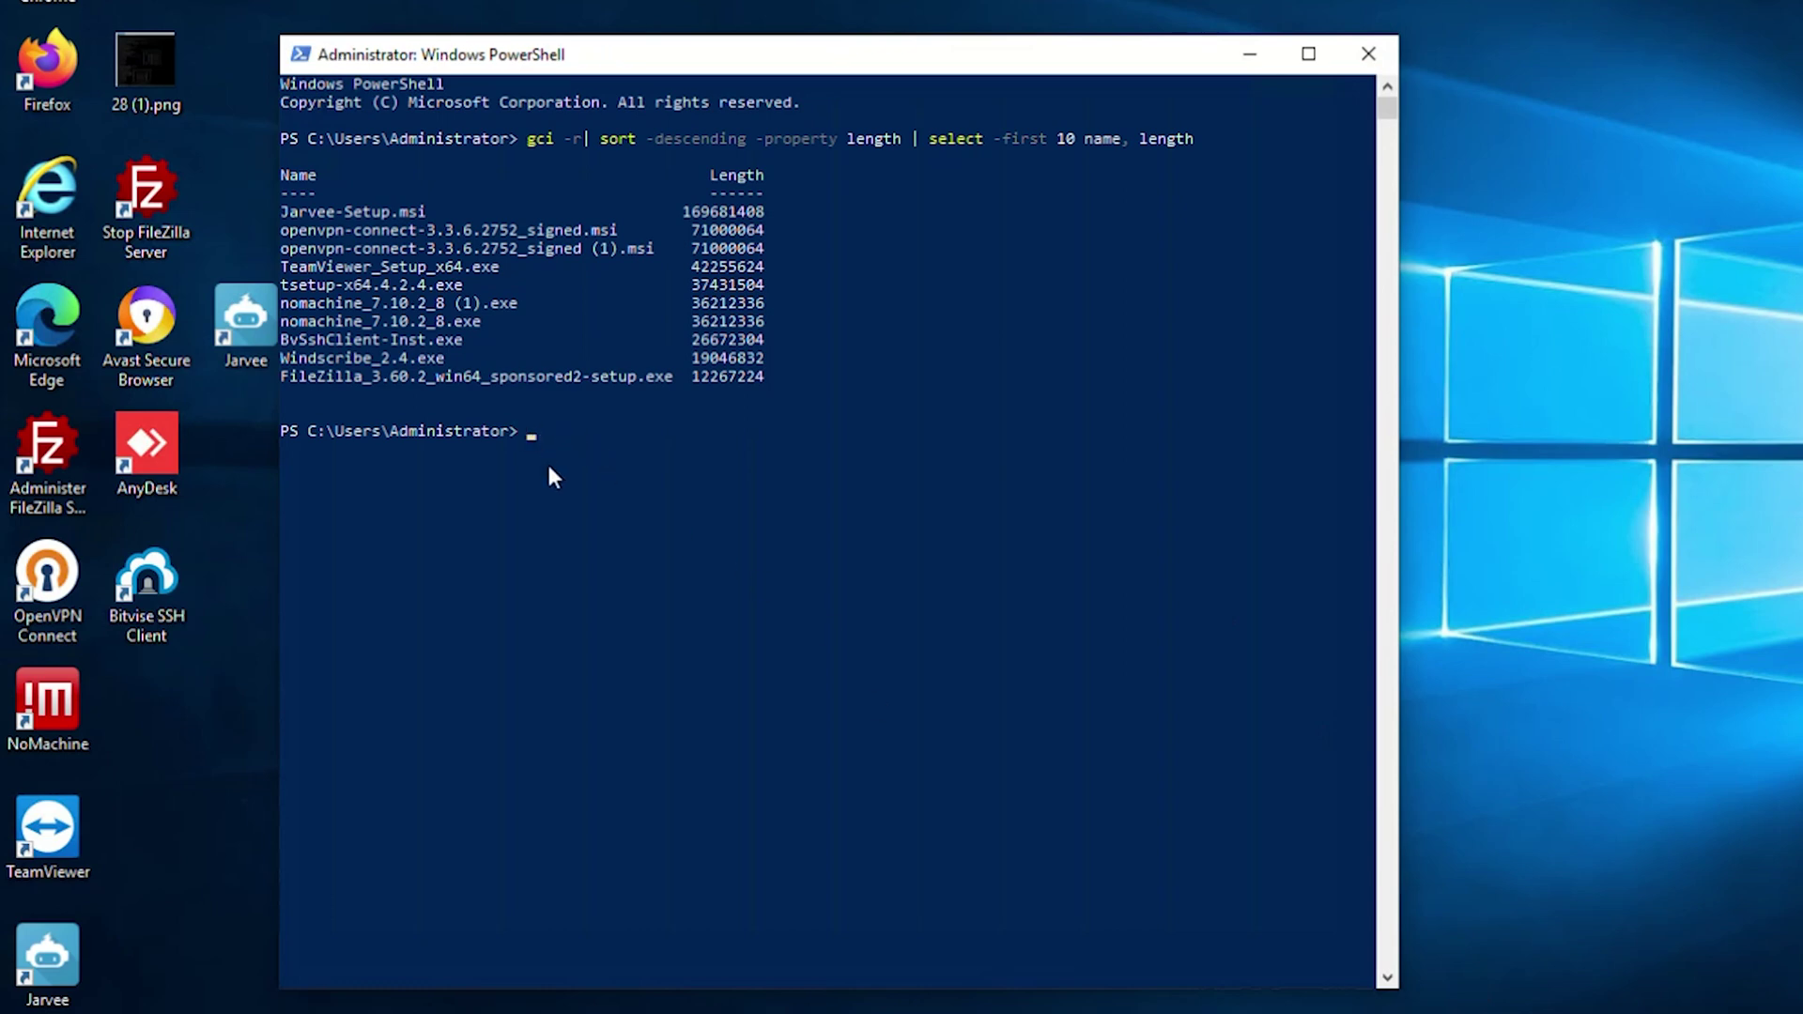
text(gci -r|sort -descending -property length | select -first 10 name, @{Name="Gigabytes";Expression={[Math]::round($_.length / 1GB, 2)}})
key(Return)
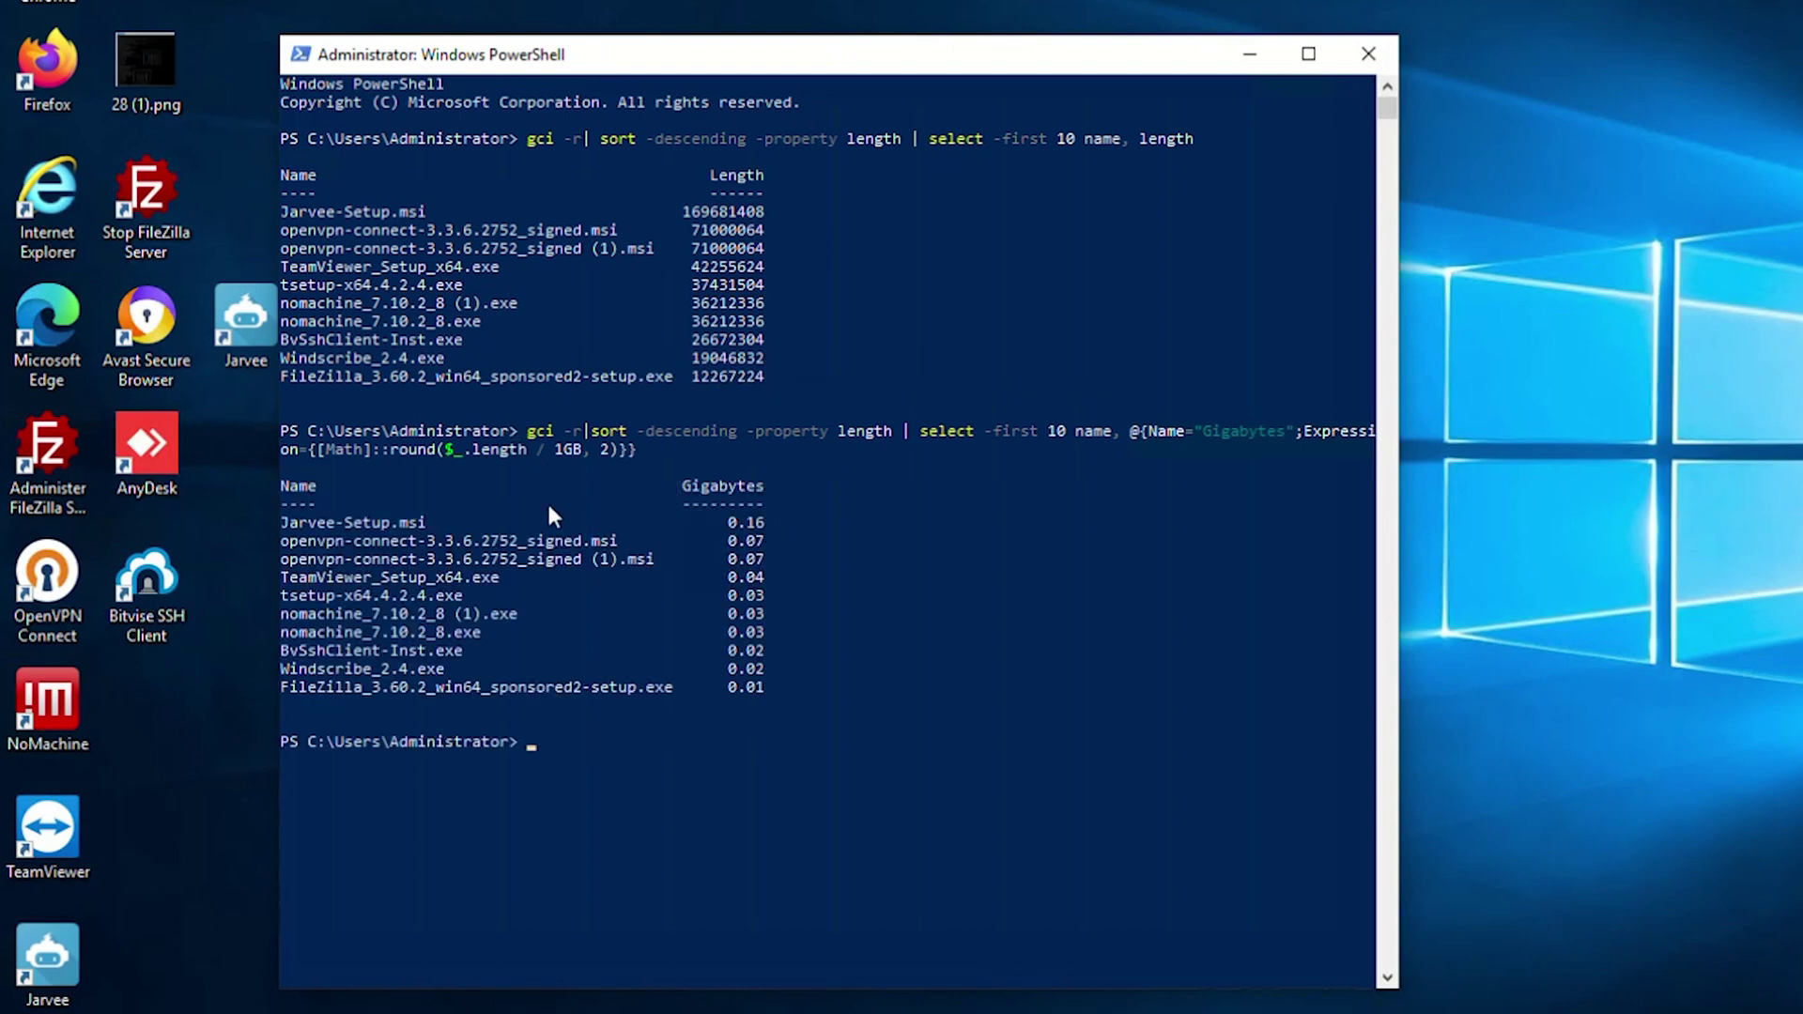
click(576, 728)
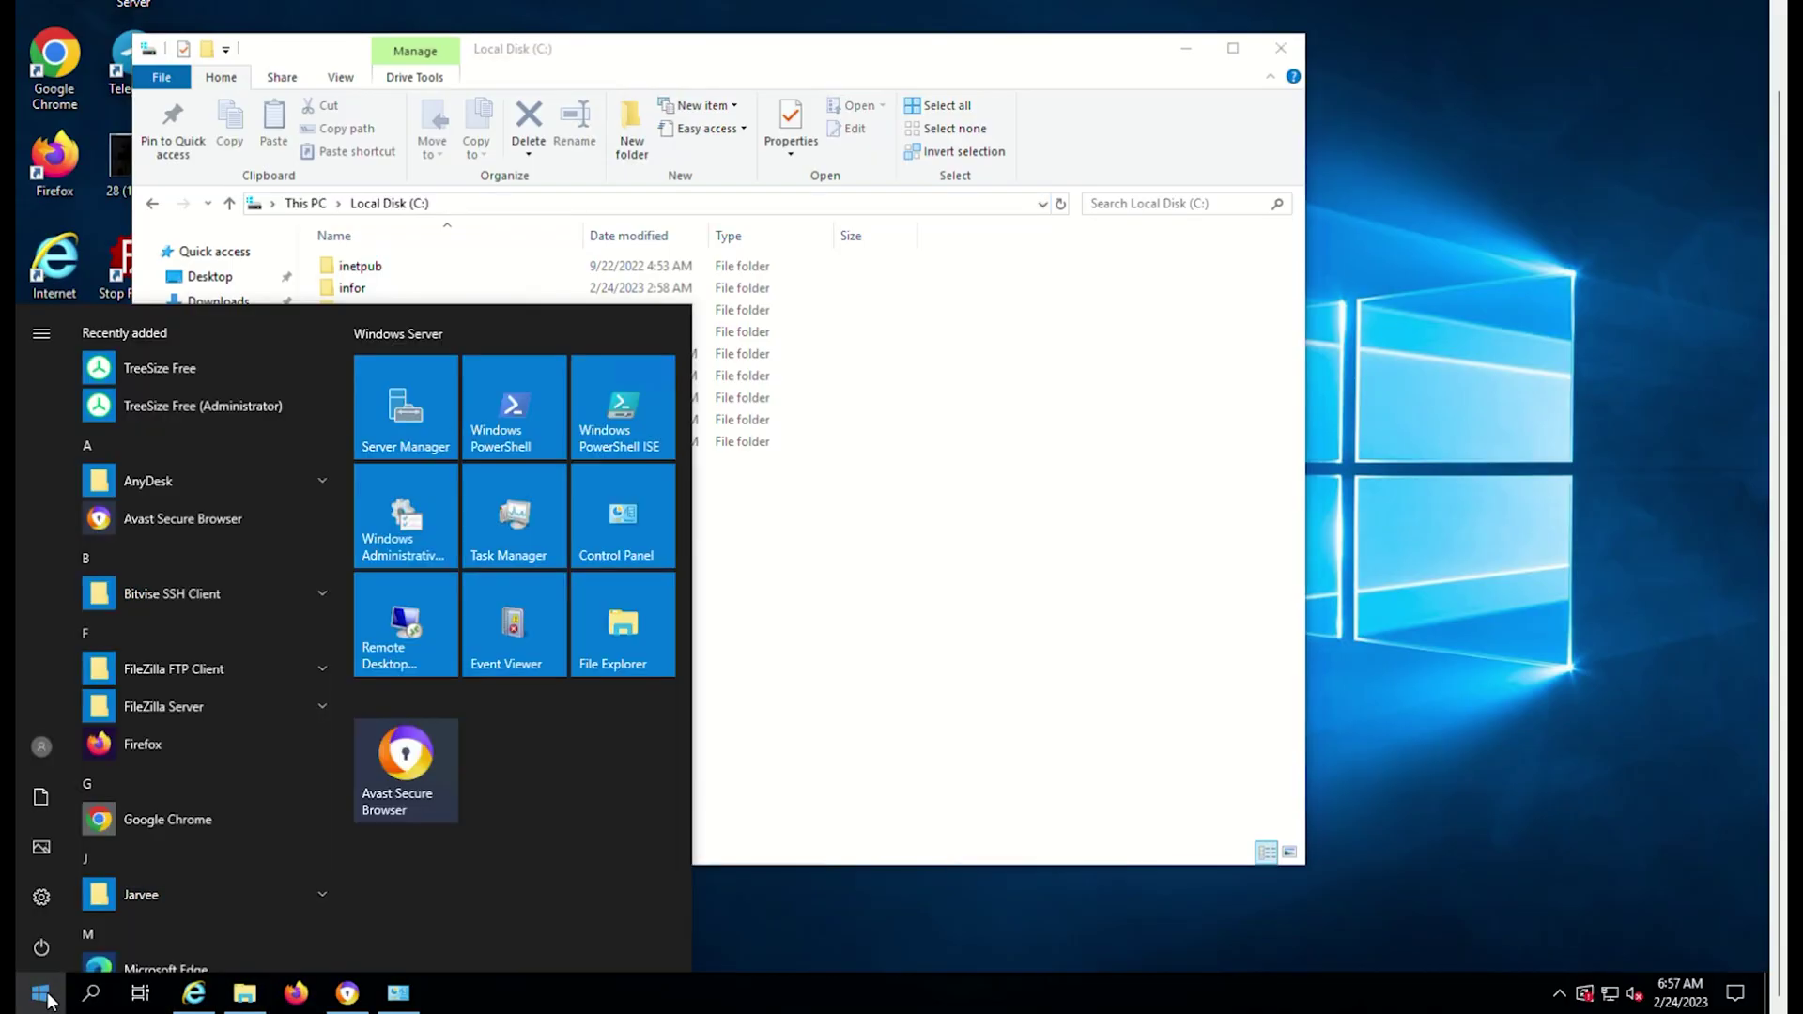
text(cmd)
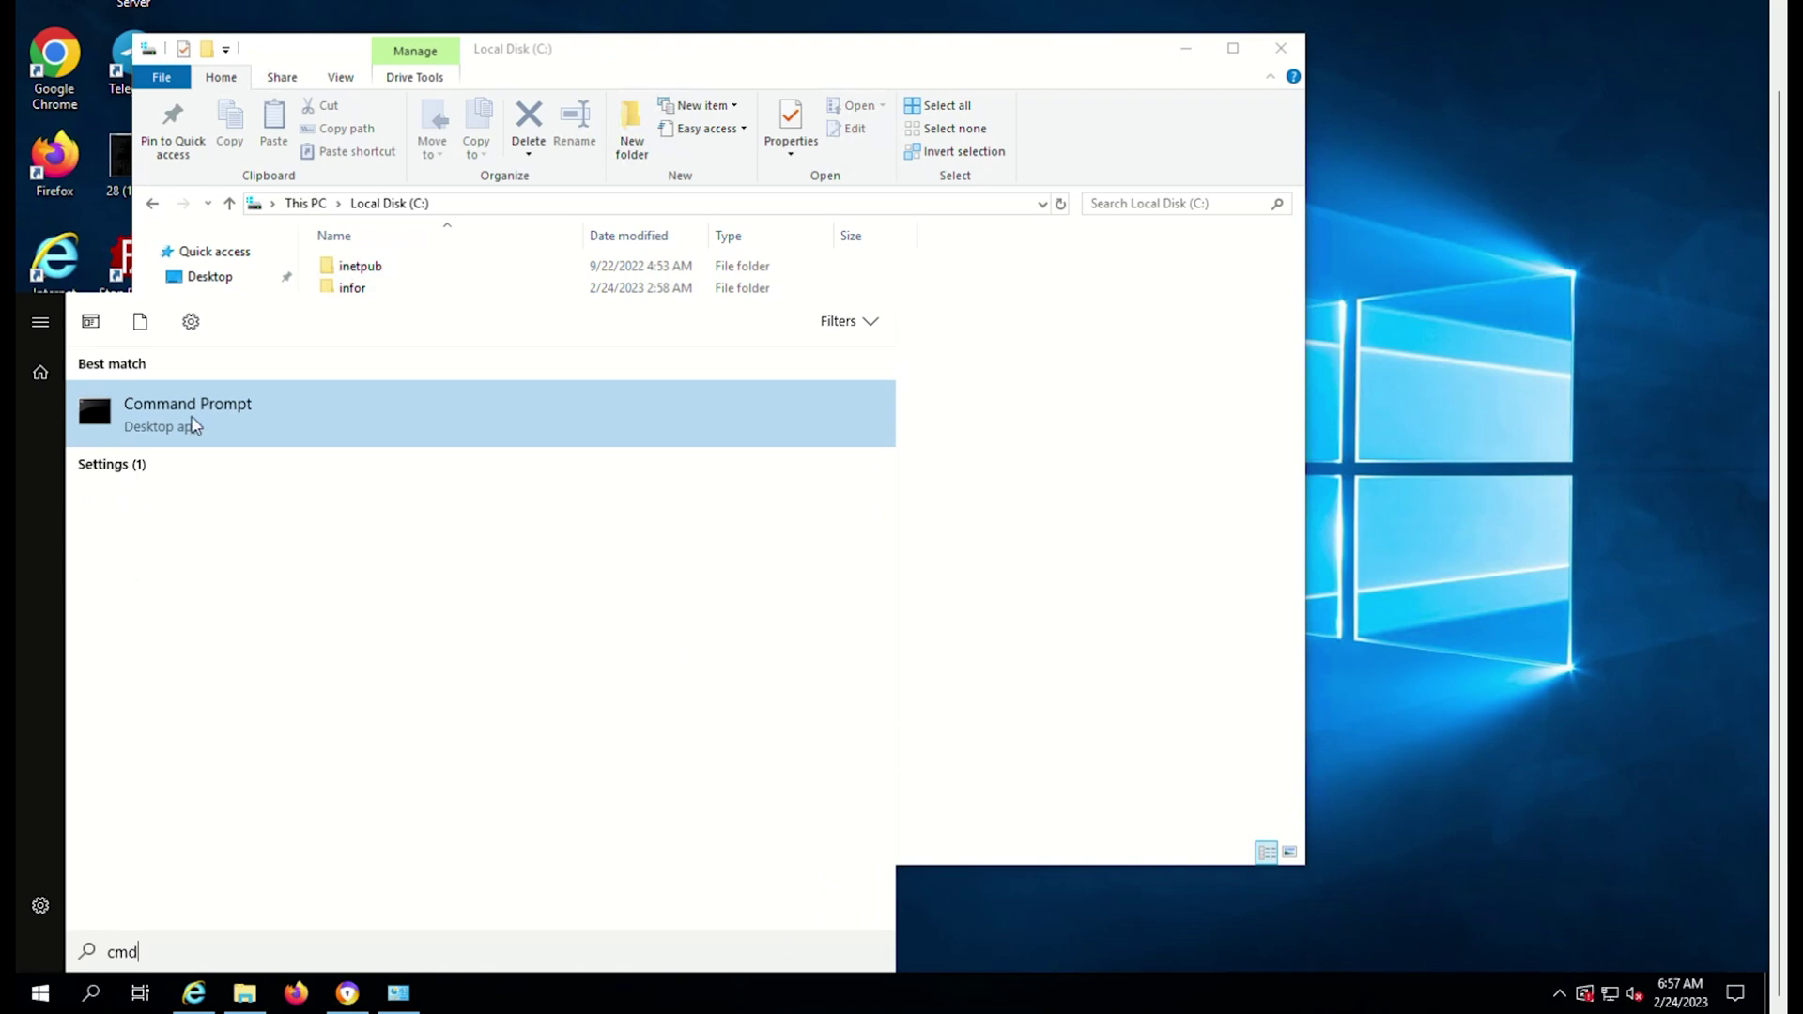
- Start Command Prompt as administrator and change directory to C:\ with cd
right_click(192, 421)
click(251, 448)
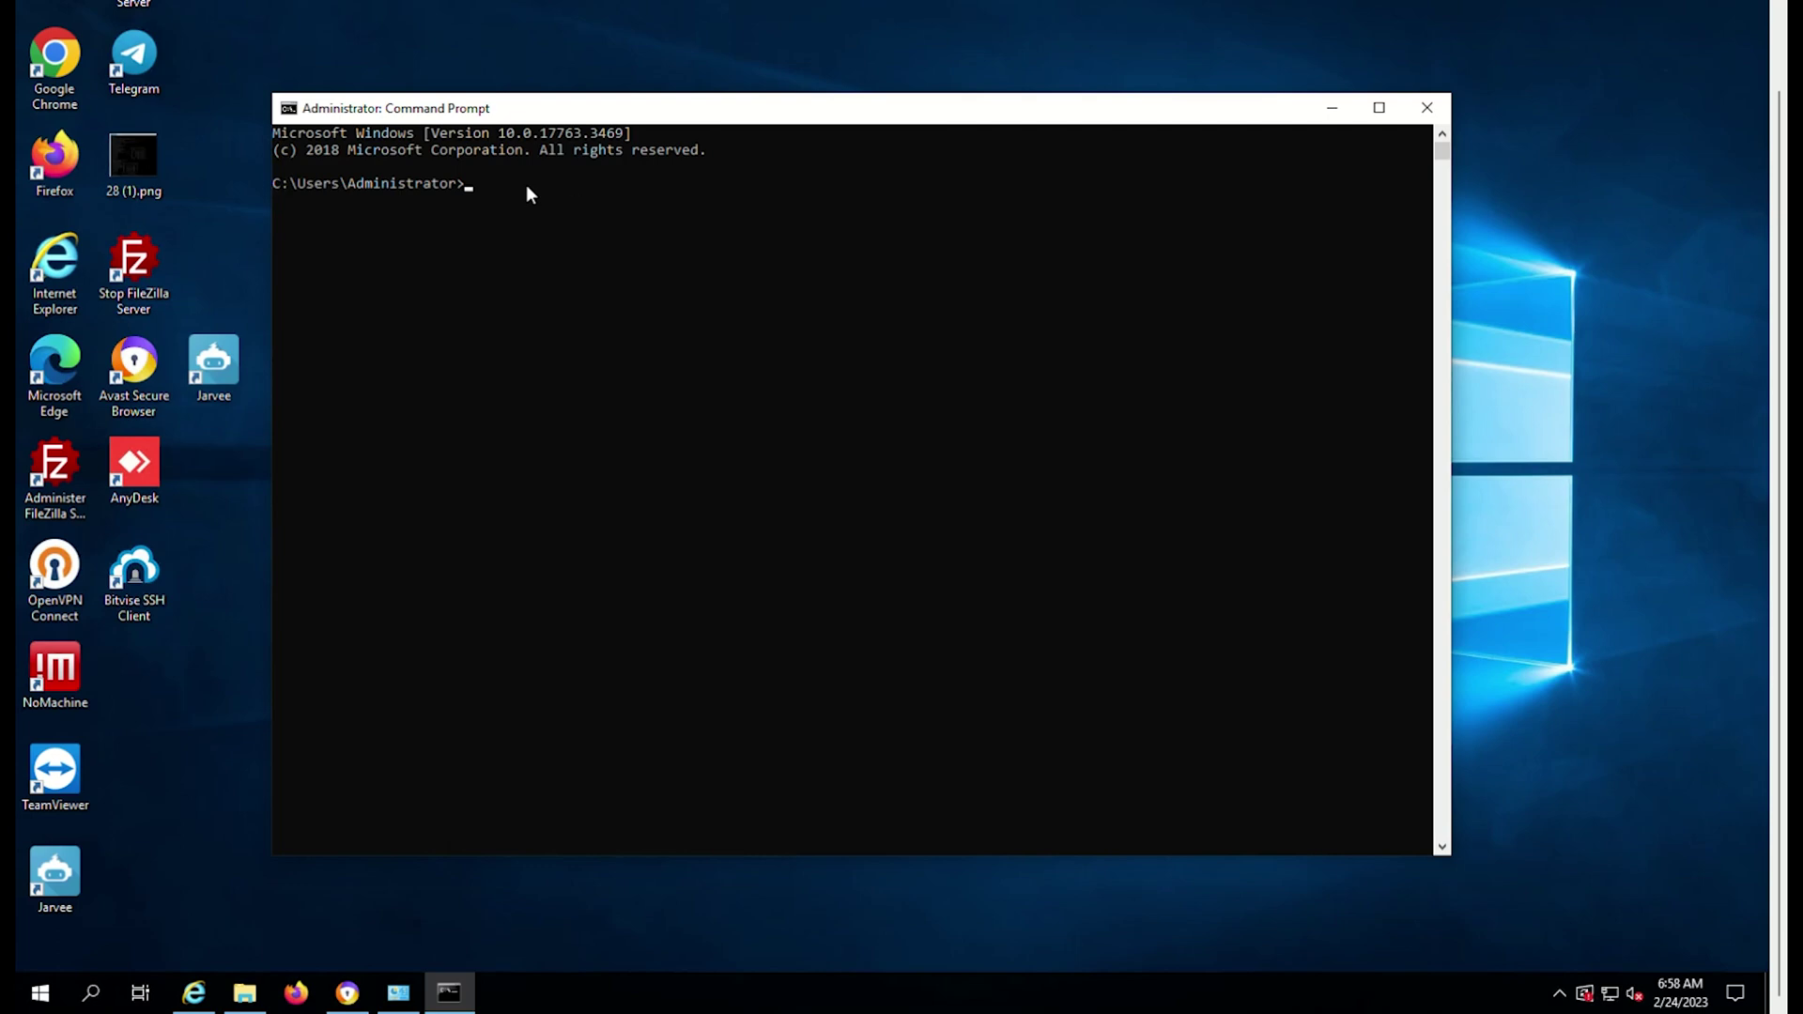
text(cd C:\)
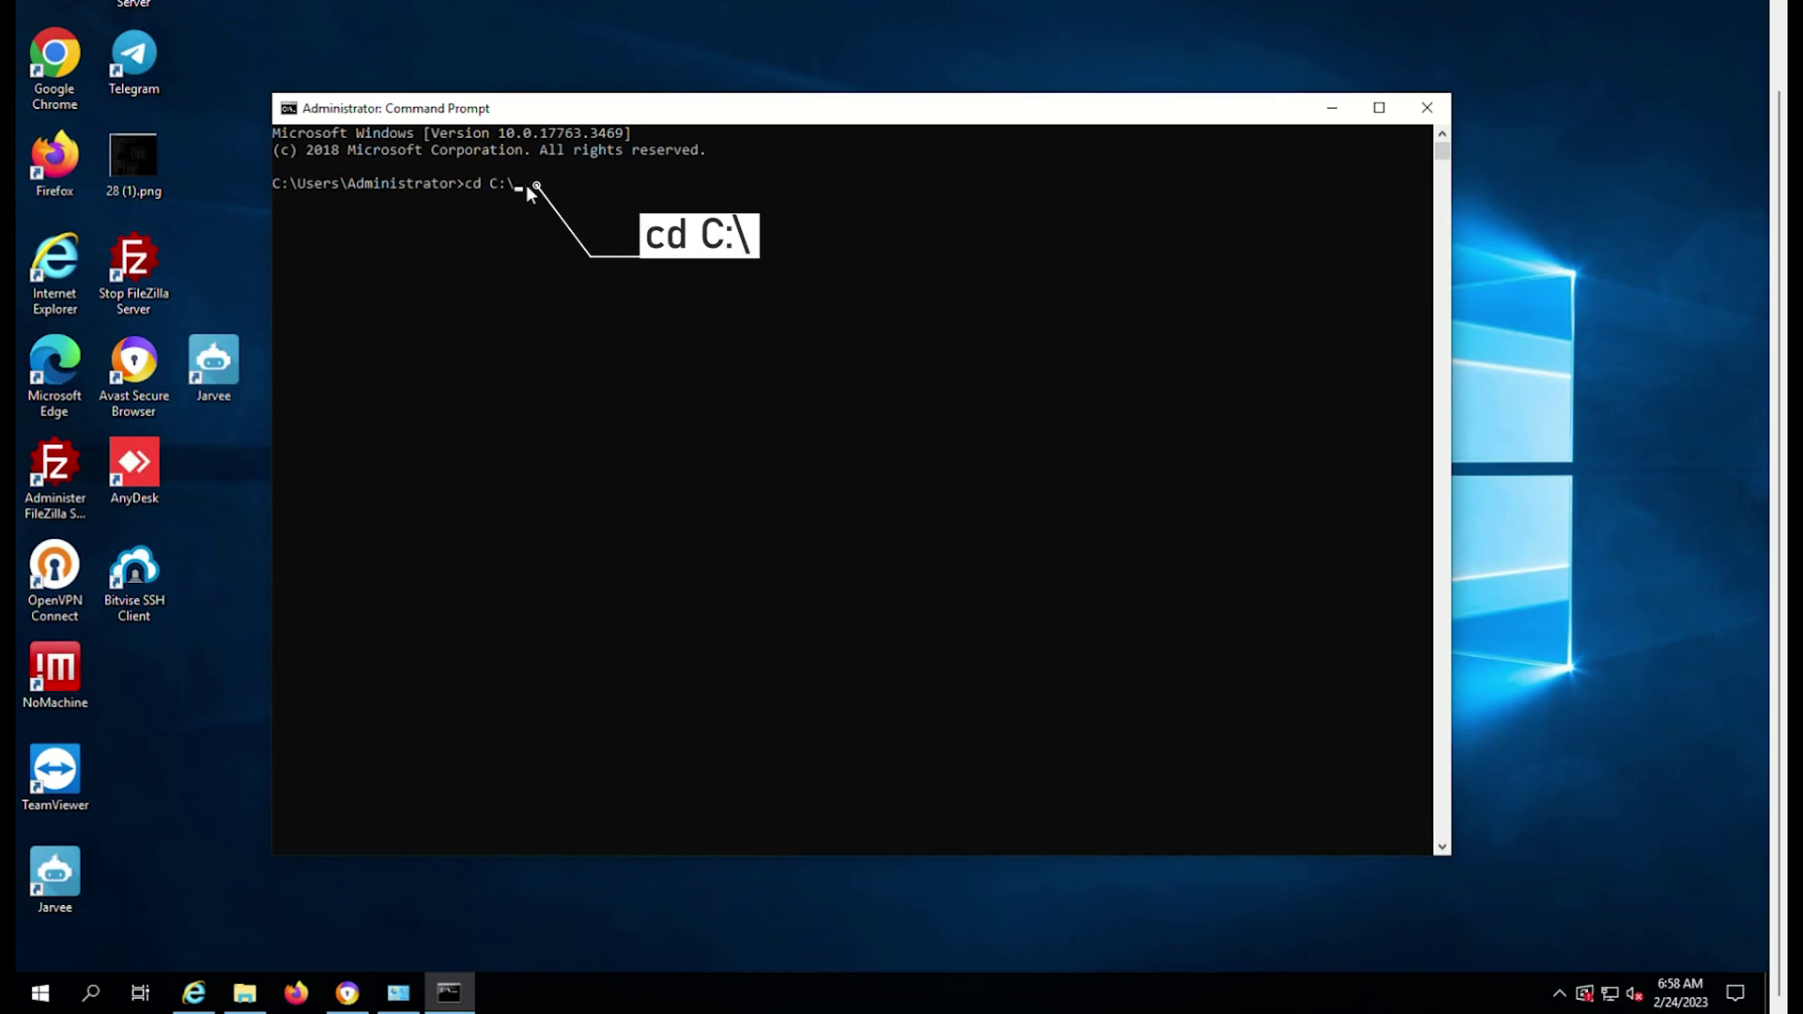
key(Return)
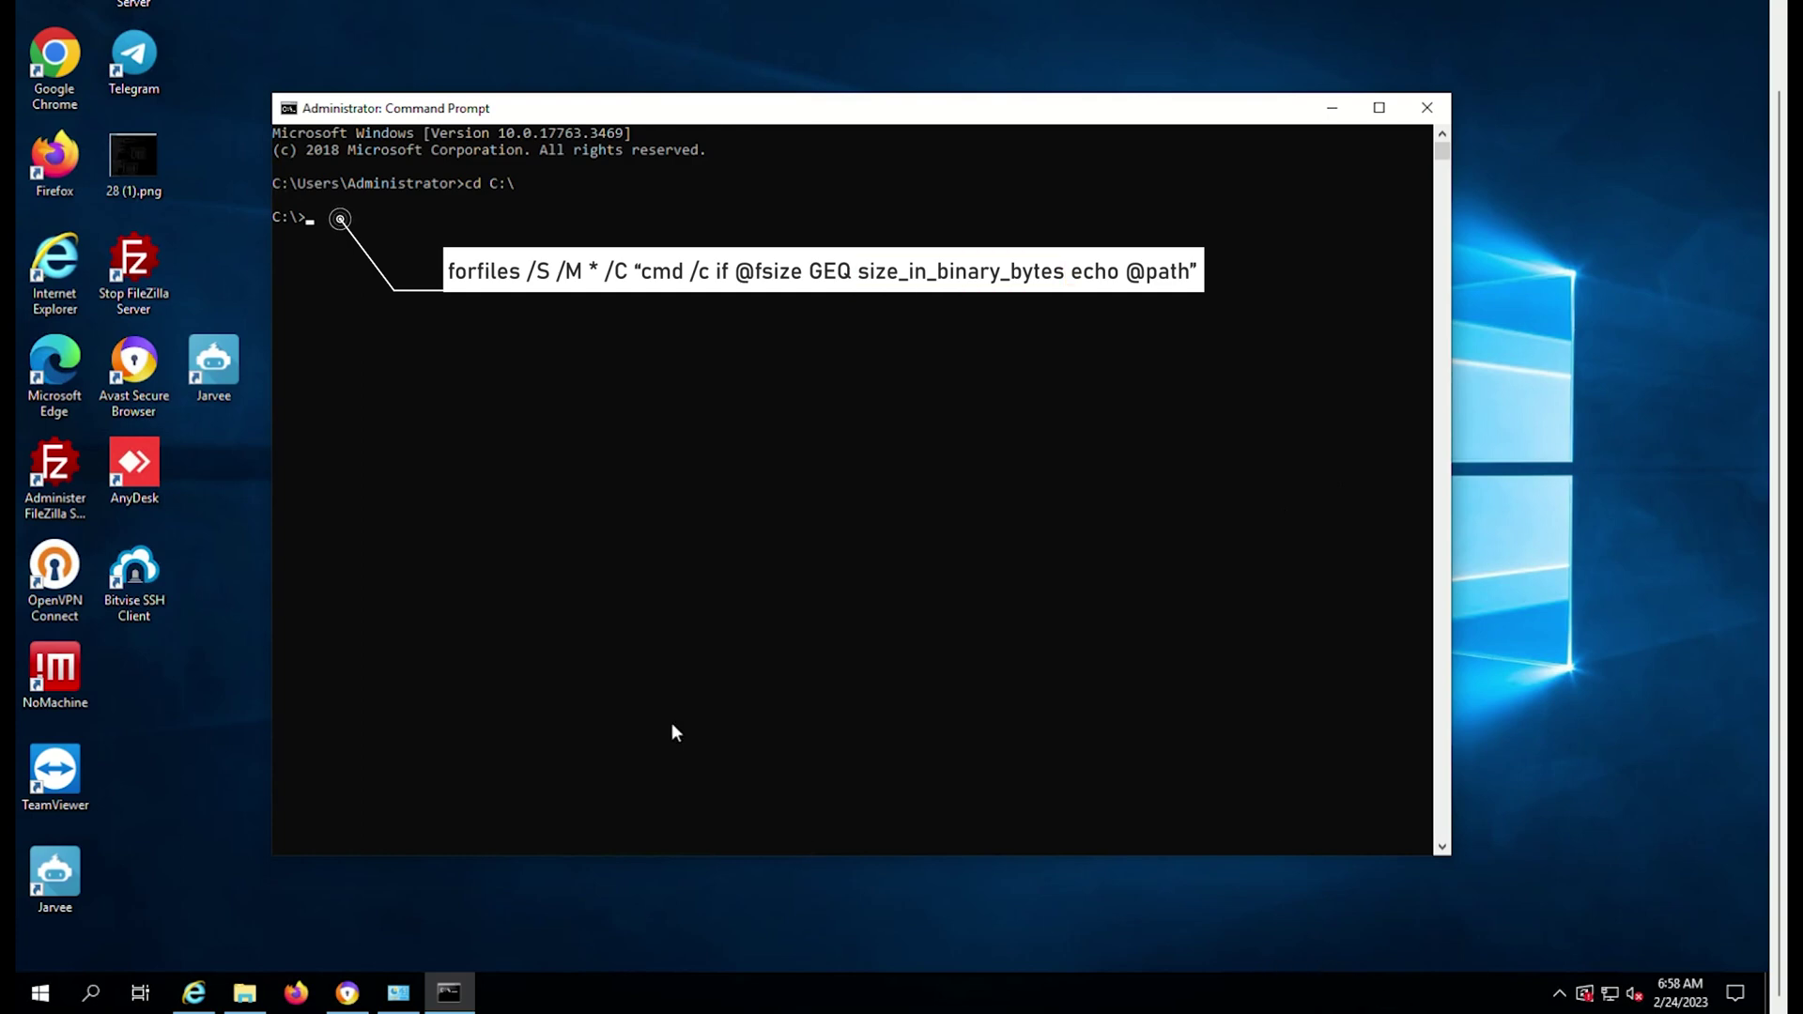
click(333, 219)
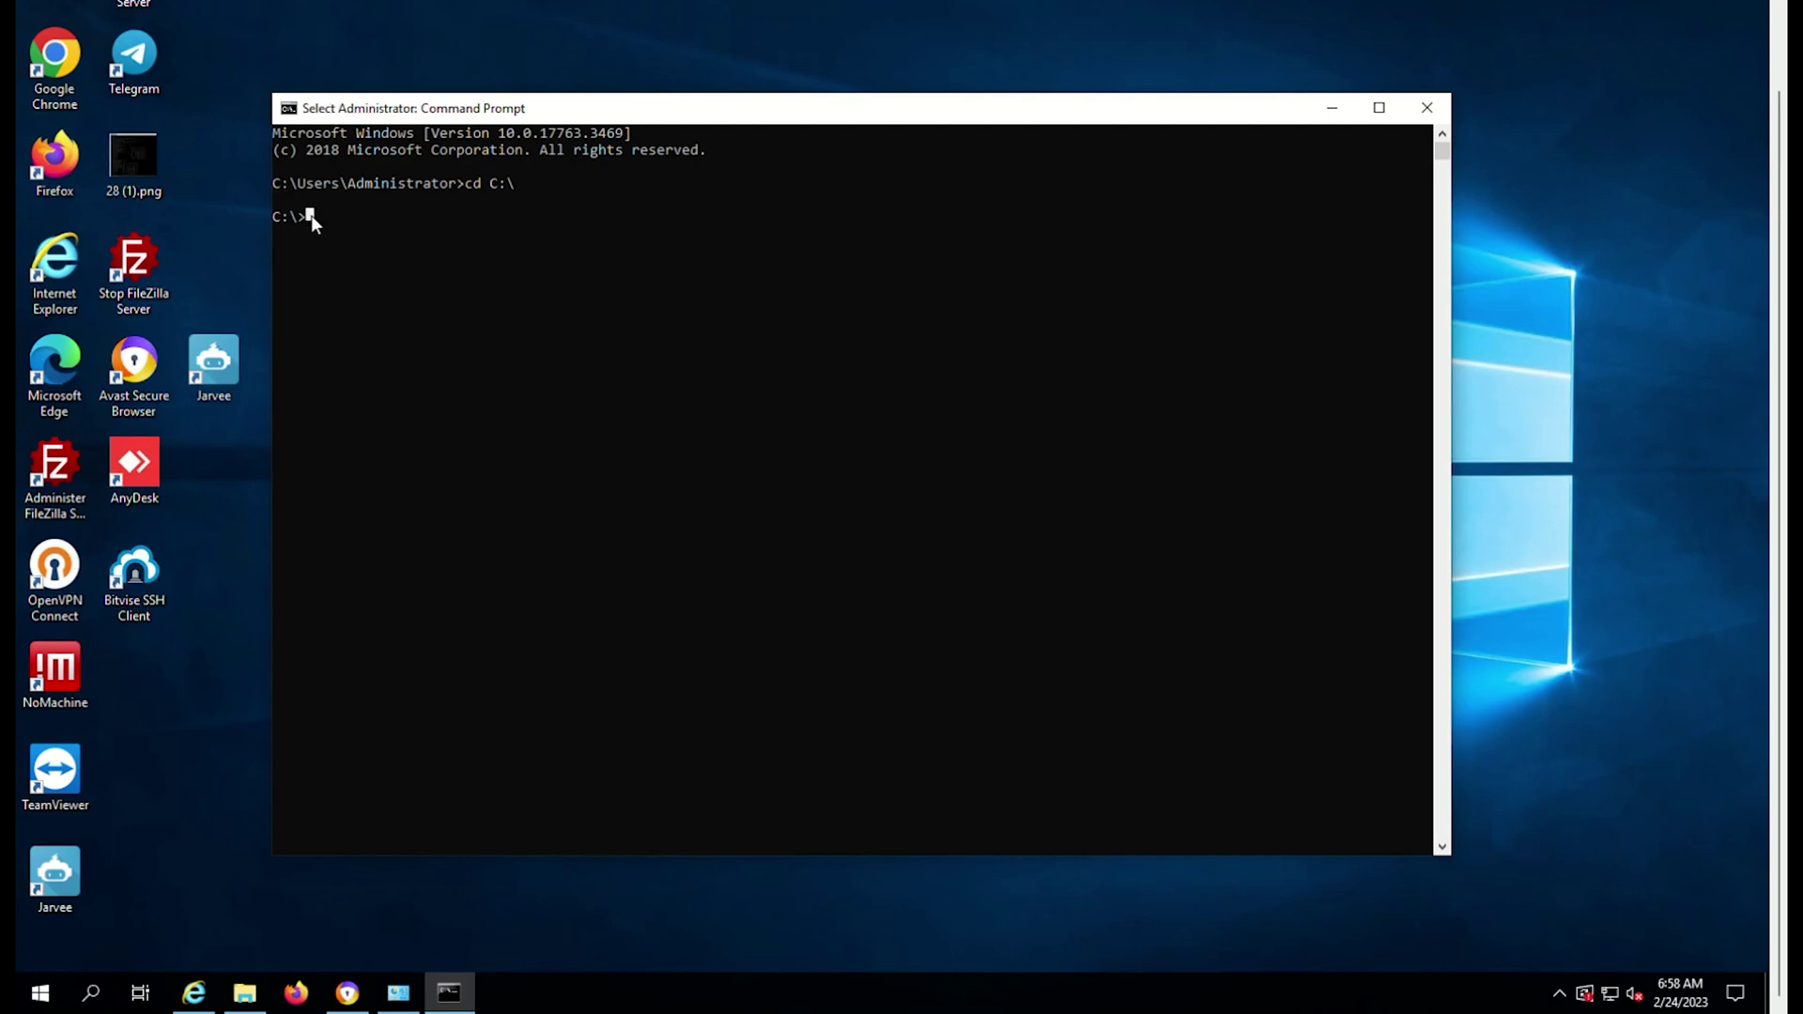
text(forfiles /S /M * /C "cmd /c if @fsize GEQ 1048576 echo @path")
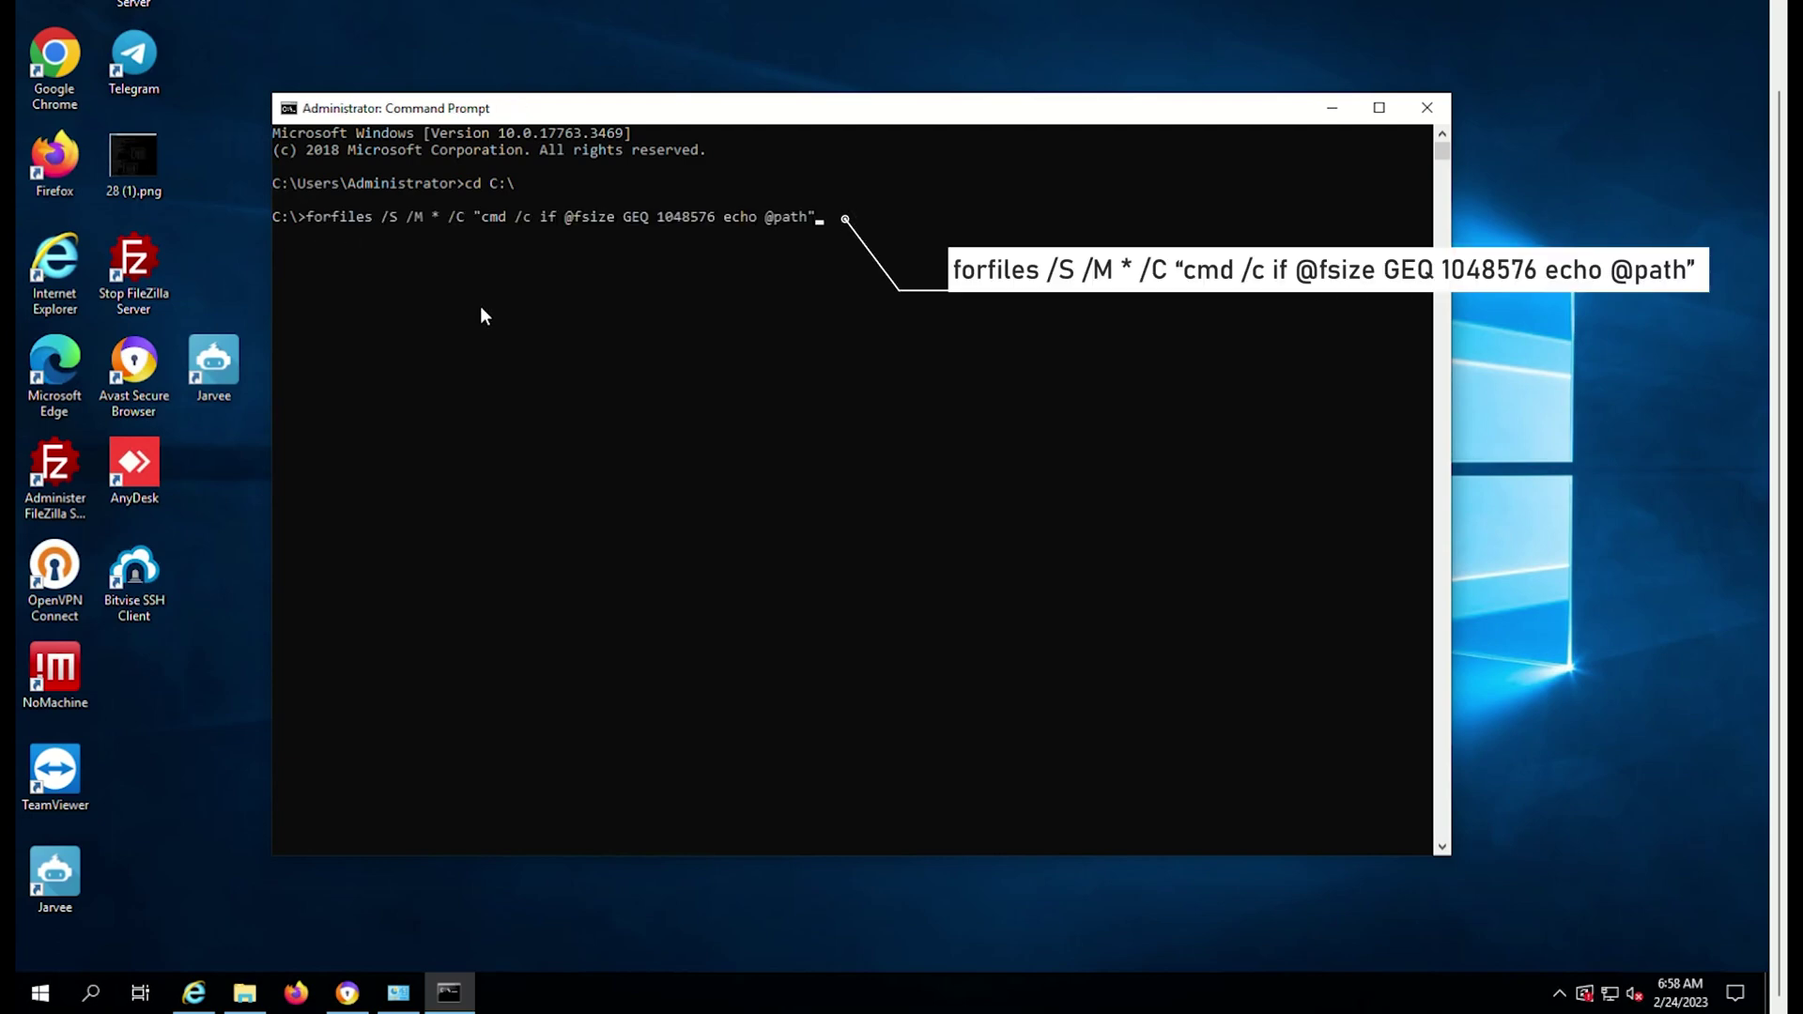
- Run forfiles for files of at least 1048576 bytes, then halt the scan
key(Return)
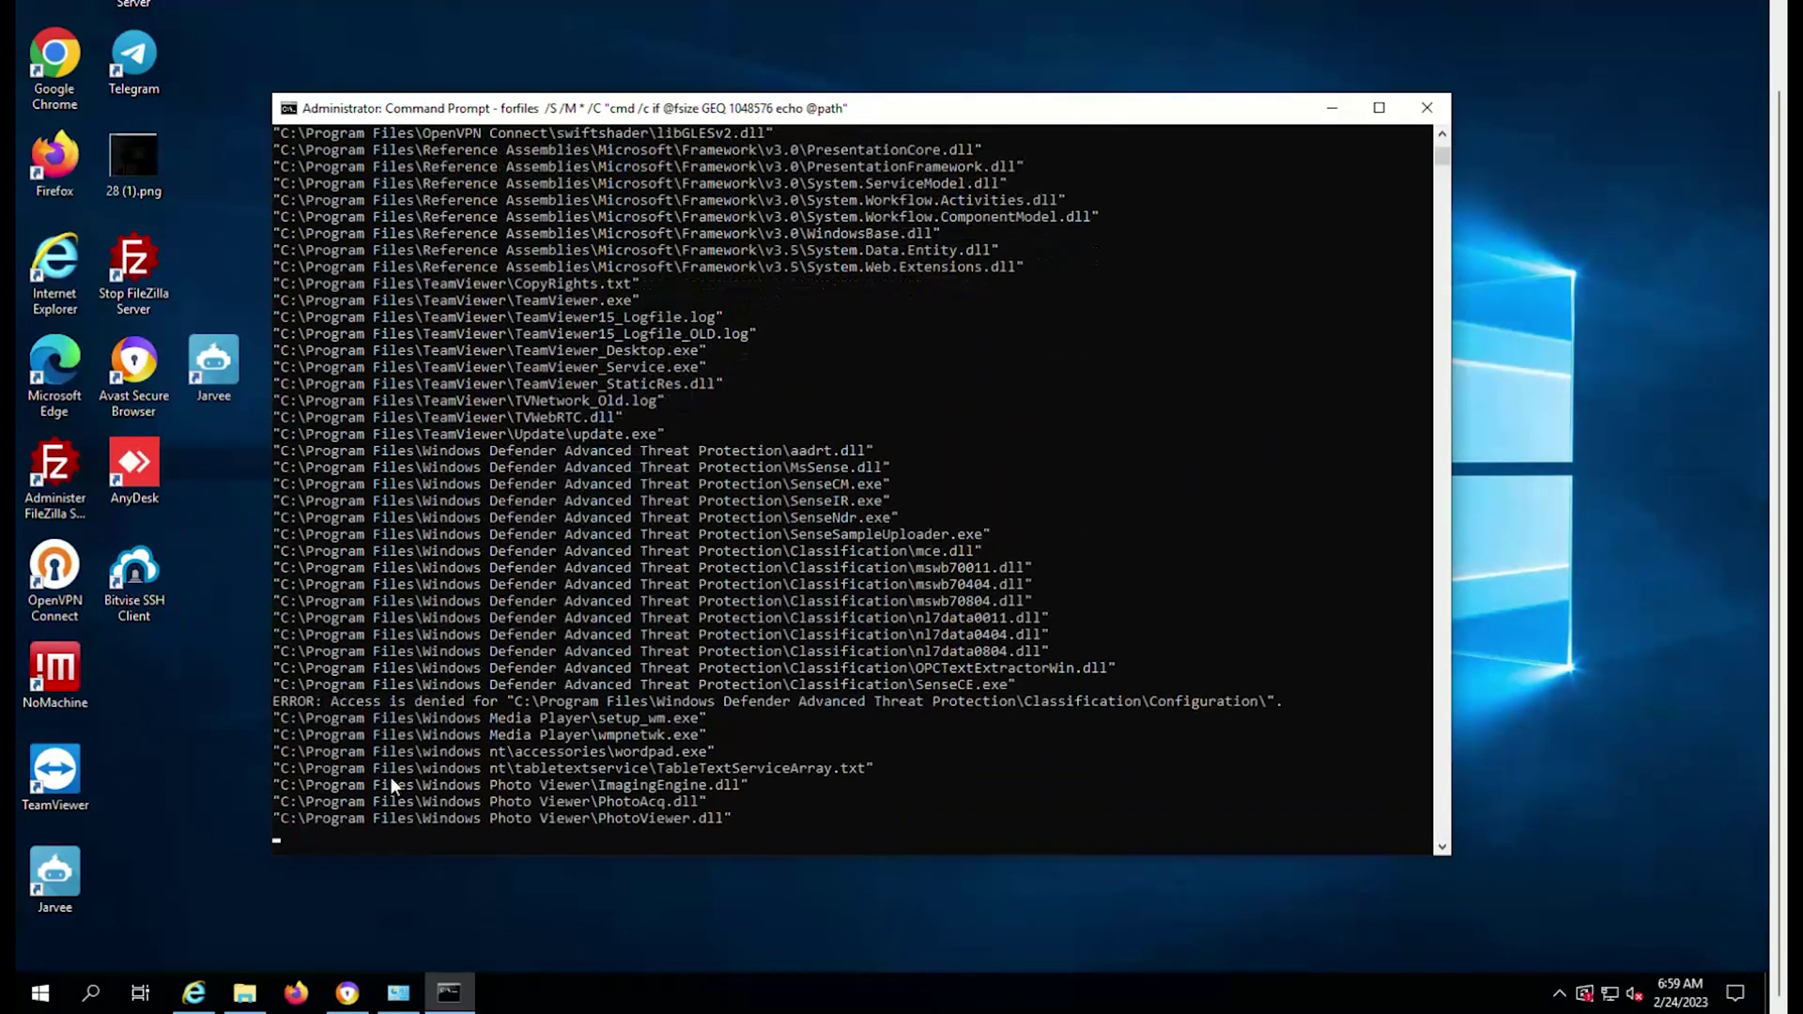
key(ctrl+c)
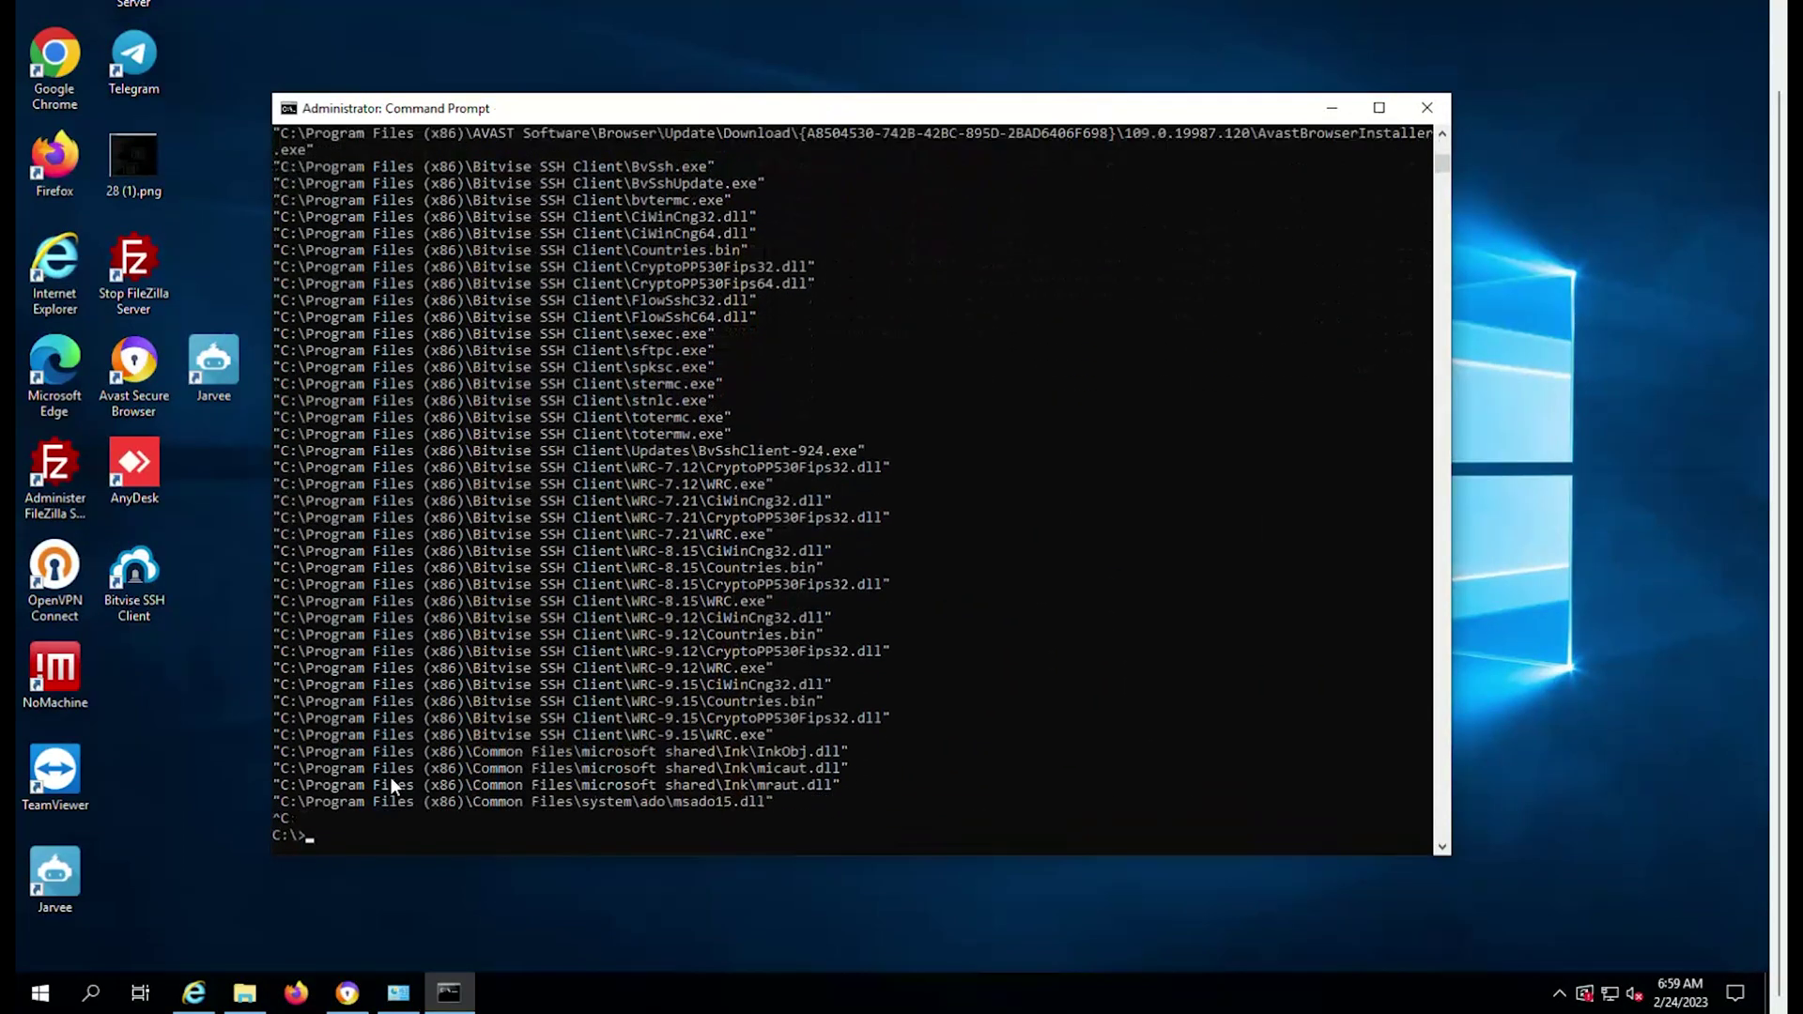
click(335, 835)
text(forfiles /S /M * /C "cmd /c if @fsize GTR 104857600 echo @path")
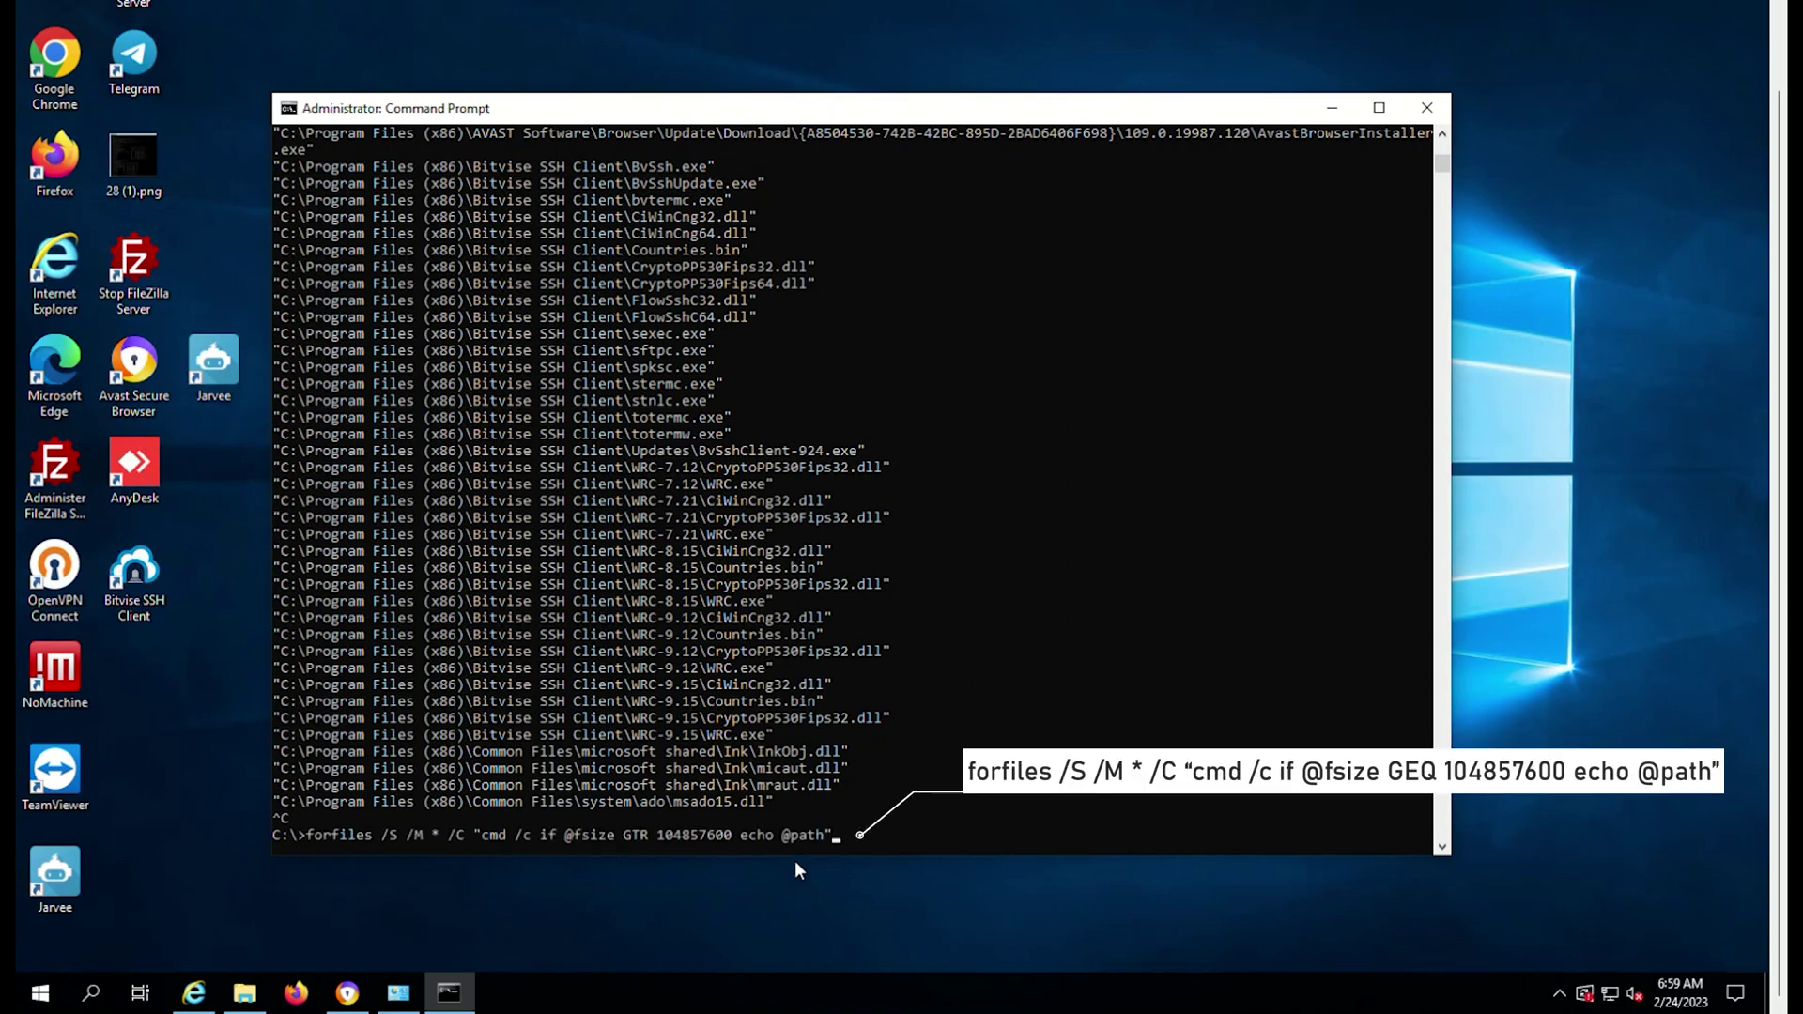
- Run forfiles for files over 104857600 bytes, then halt it at a fresh prompt
key(Return)
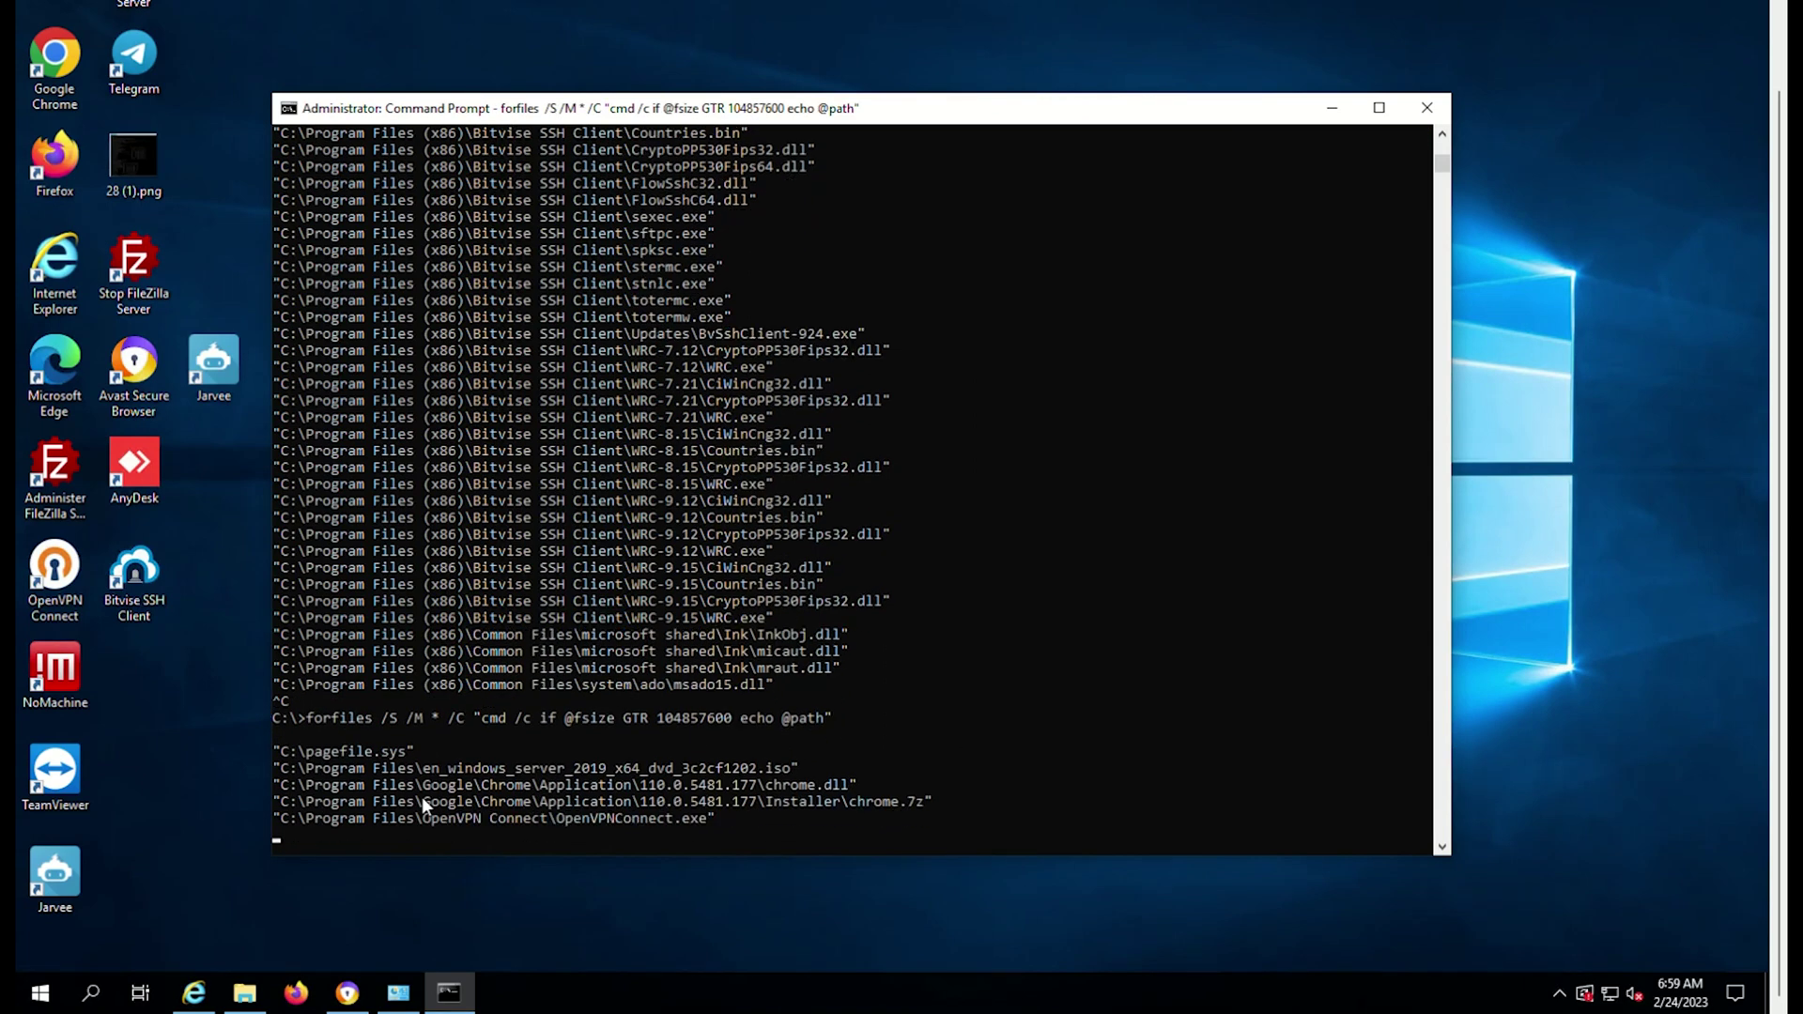
key(ctrl+c)
click(318, 832)
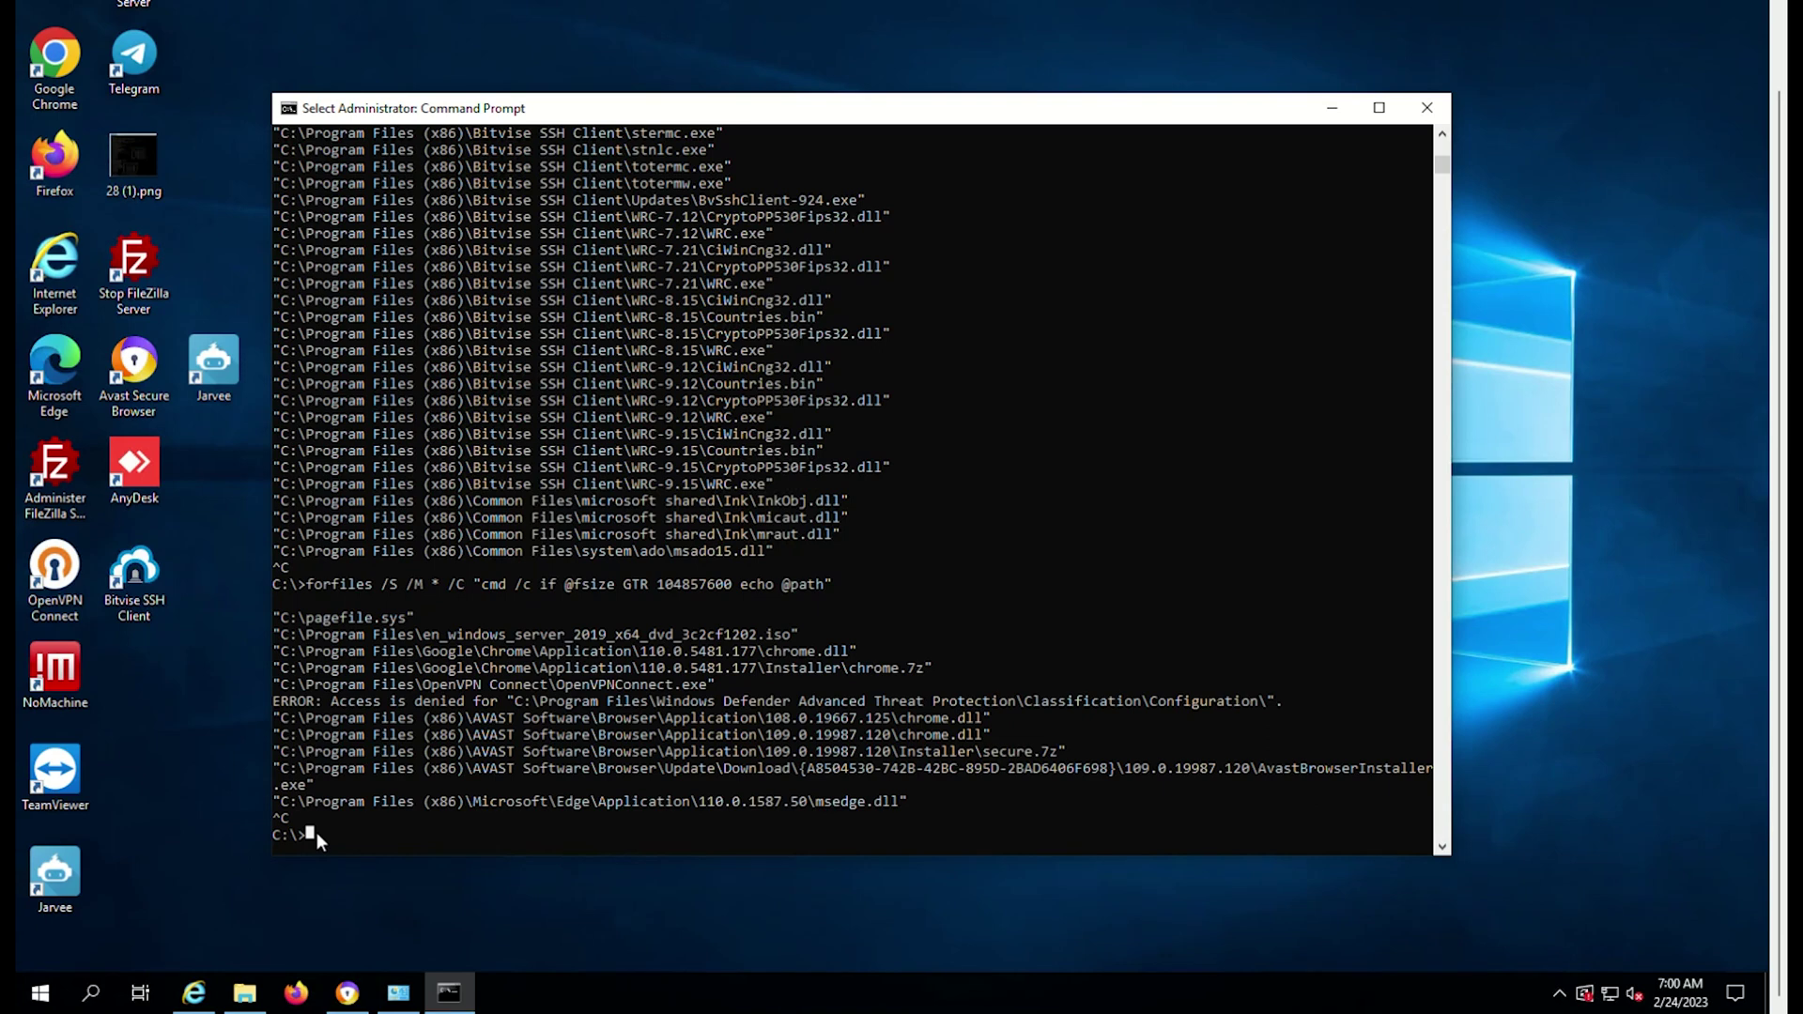
key(Return)
key(Return)
key(Return)
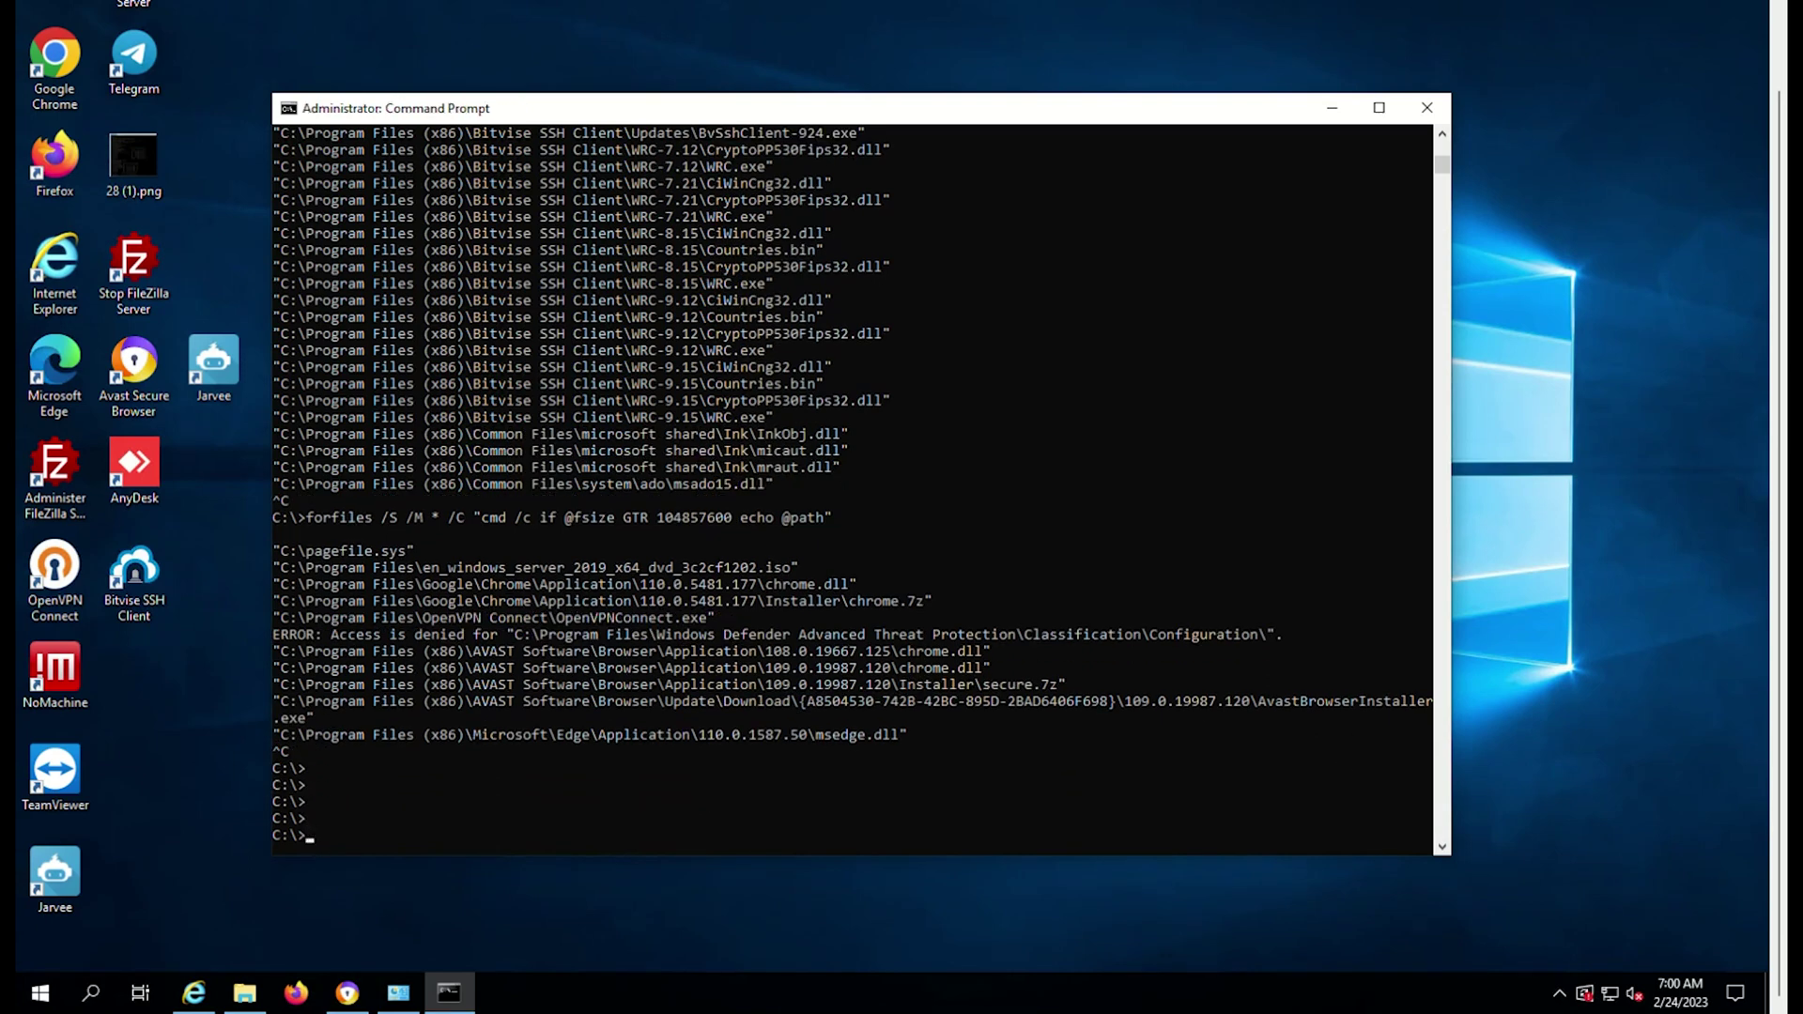
right_click(309, 835)
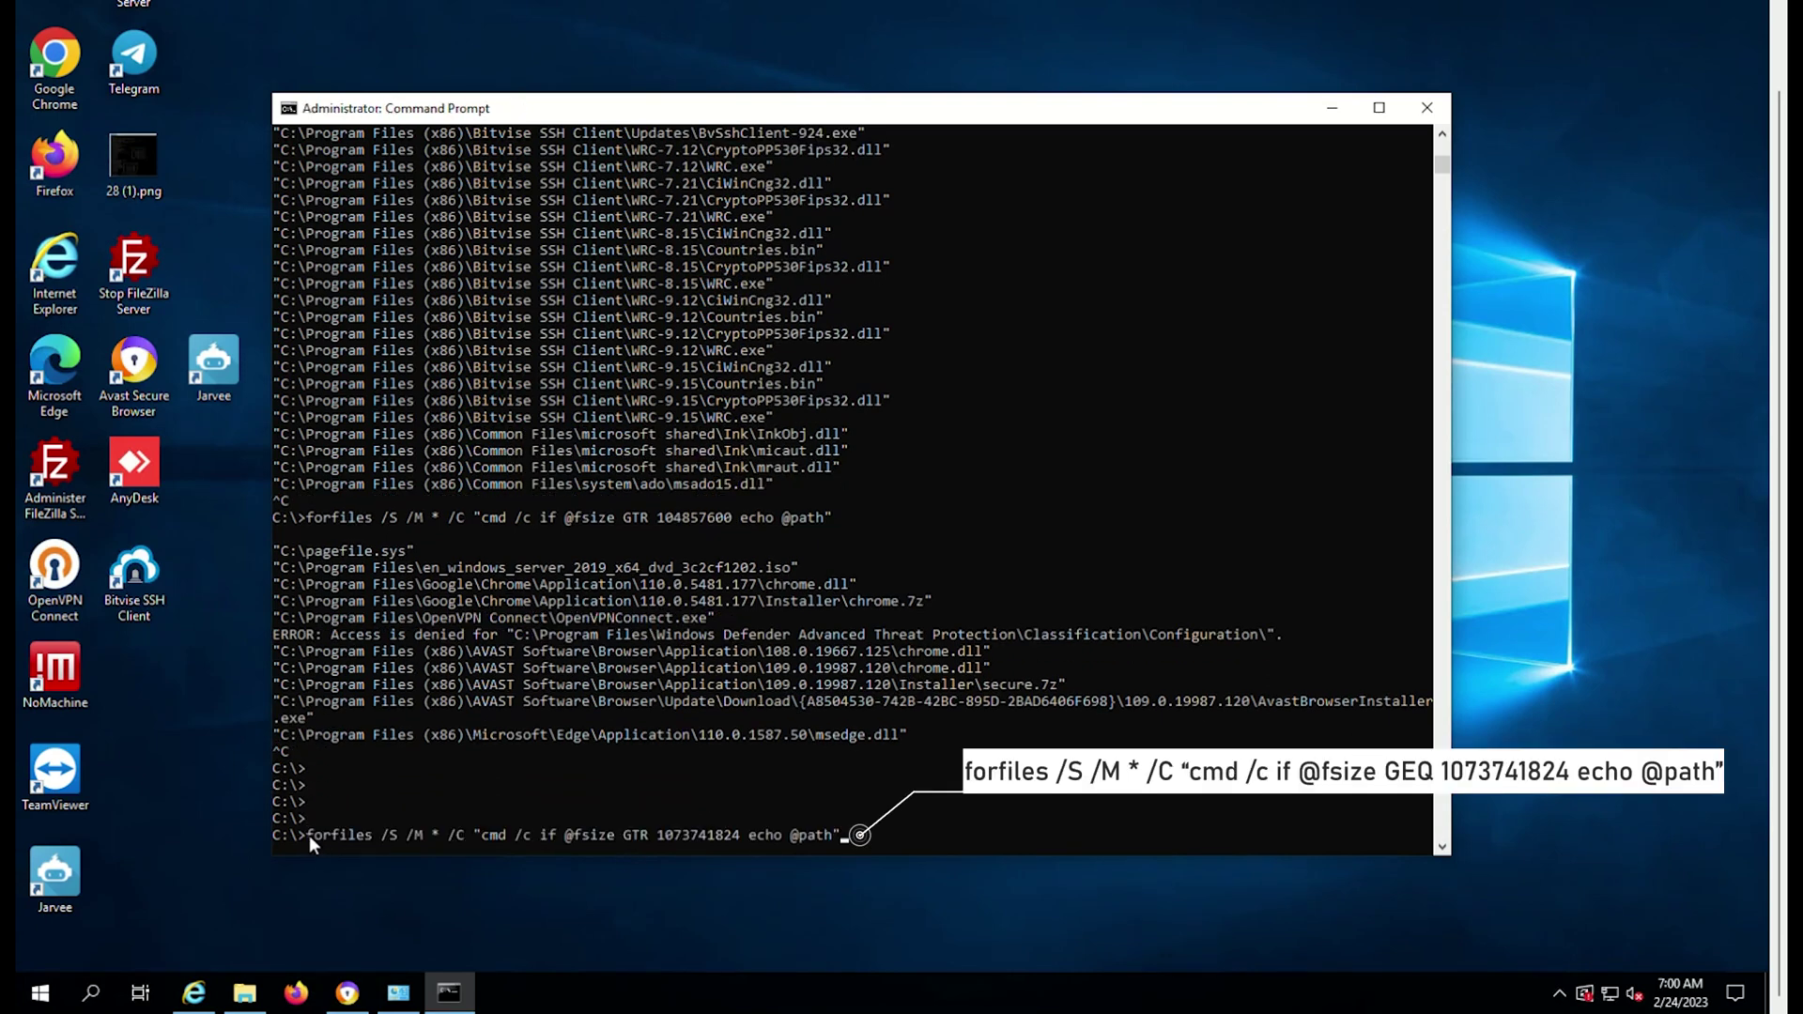
key(Return)
click(309, 836)
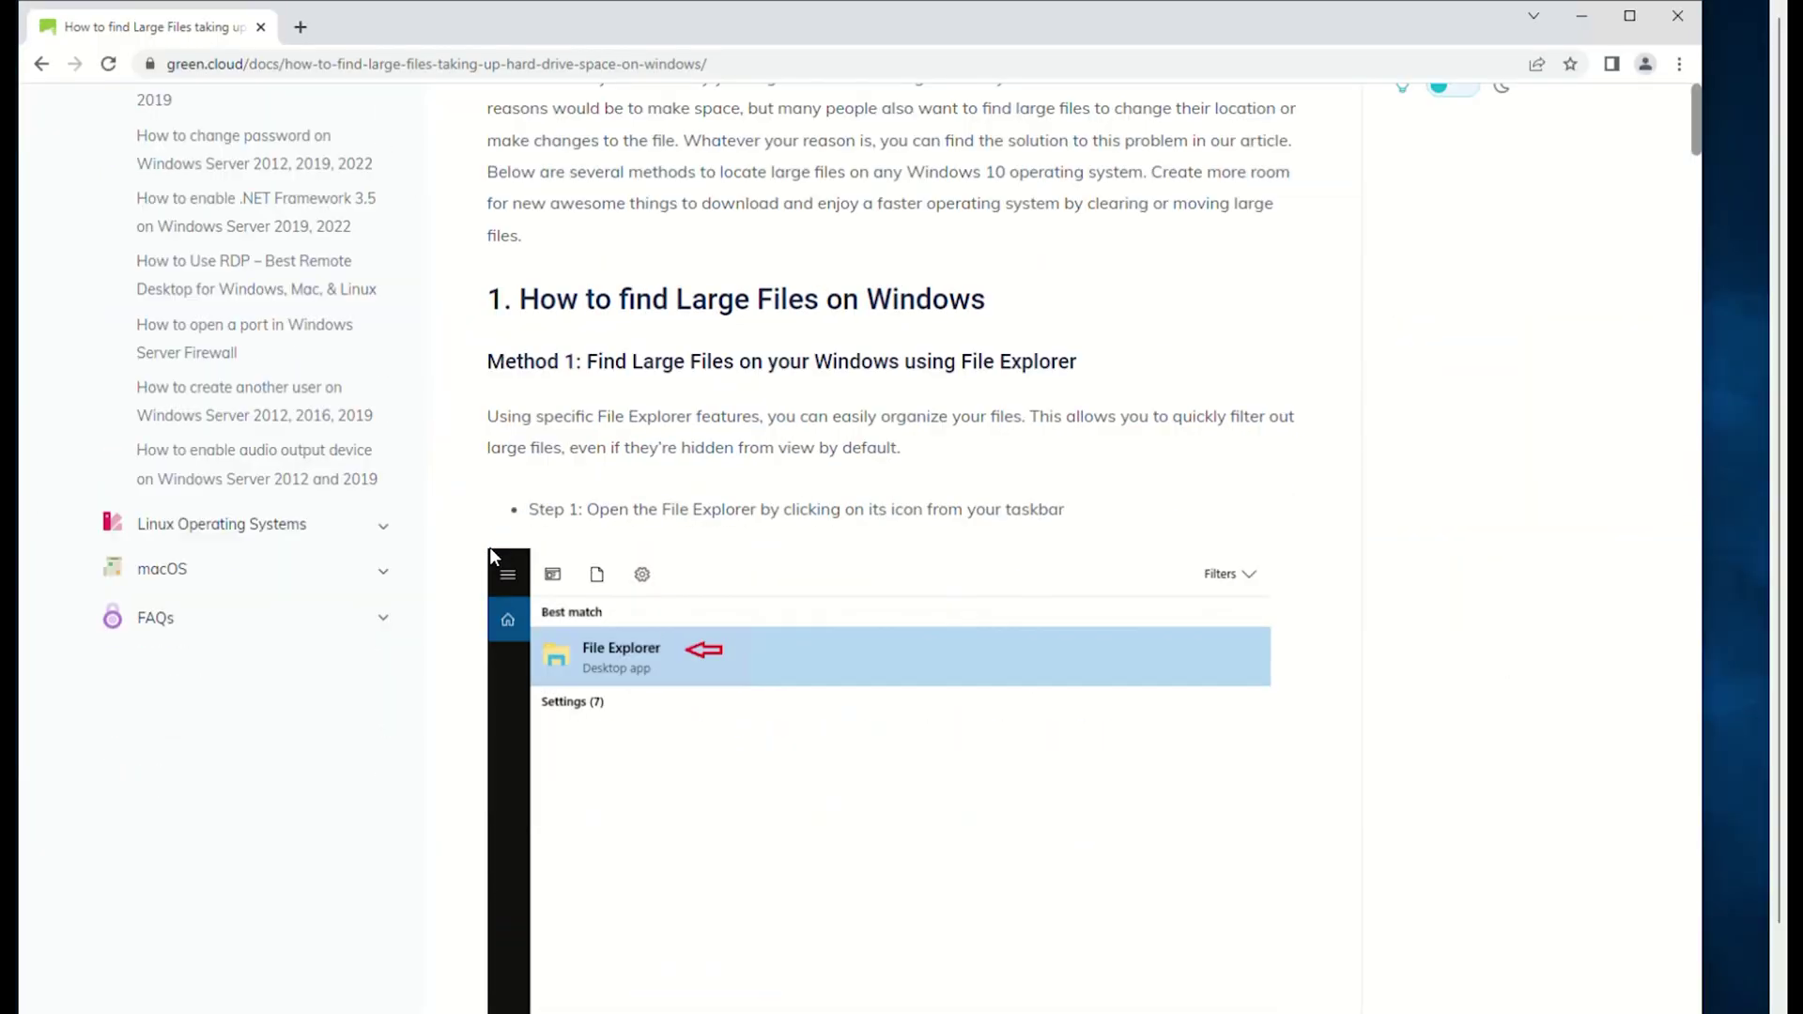
scroll(491, 557, down, 4)
scroll(492, 556, down, 2)
scroll(492, 556, down, 3)
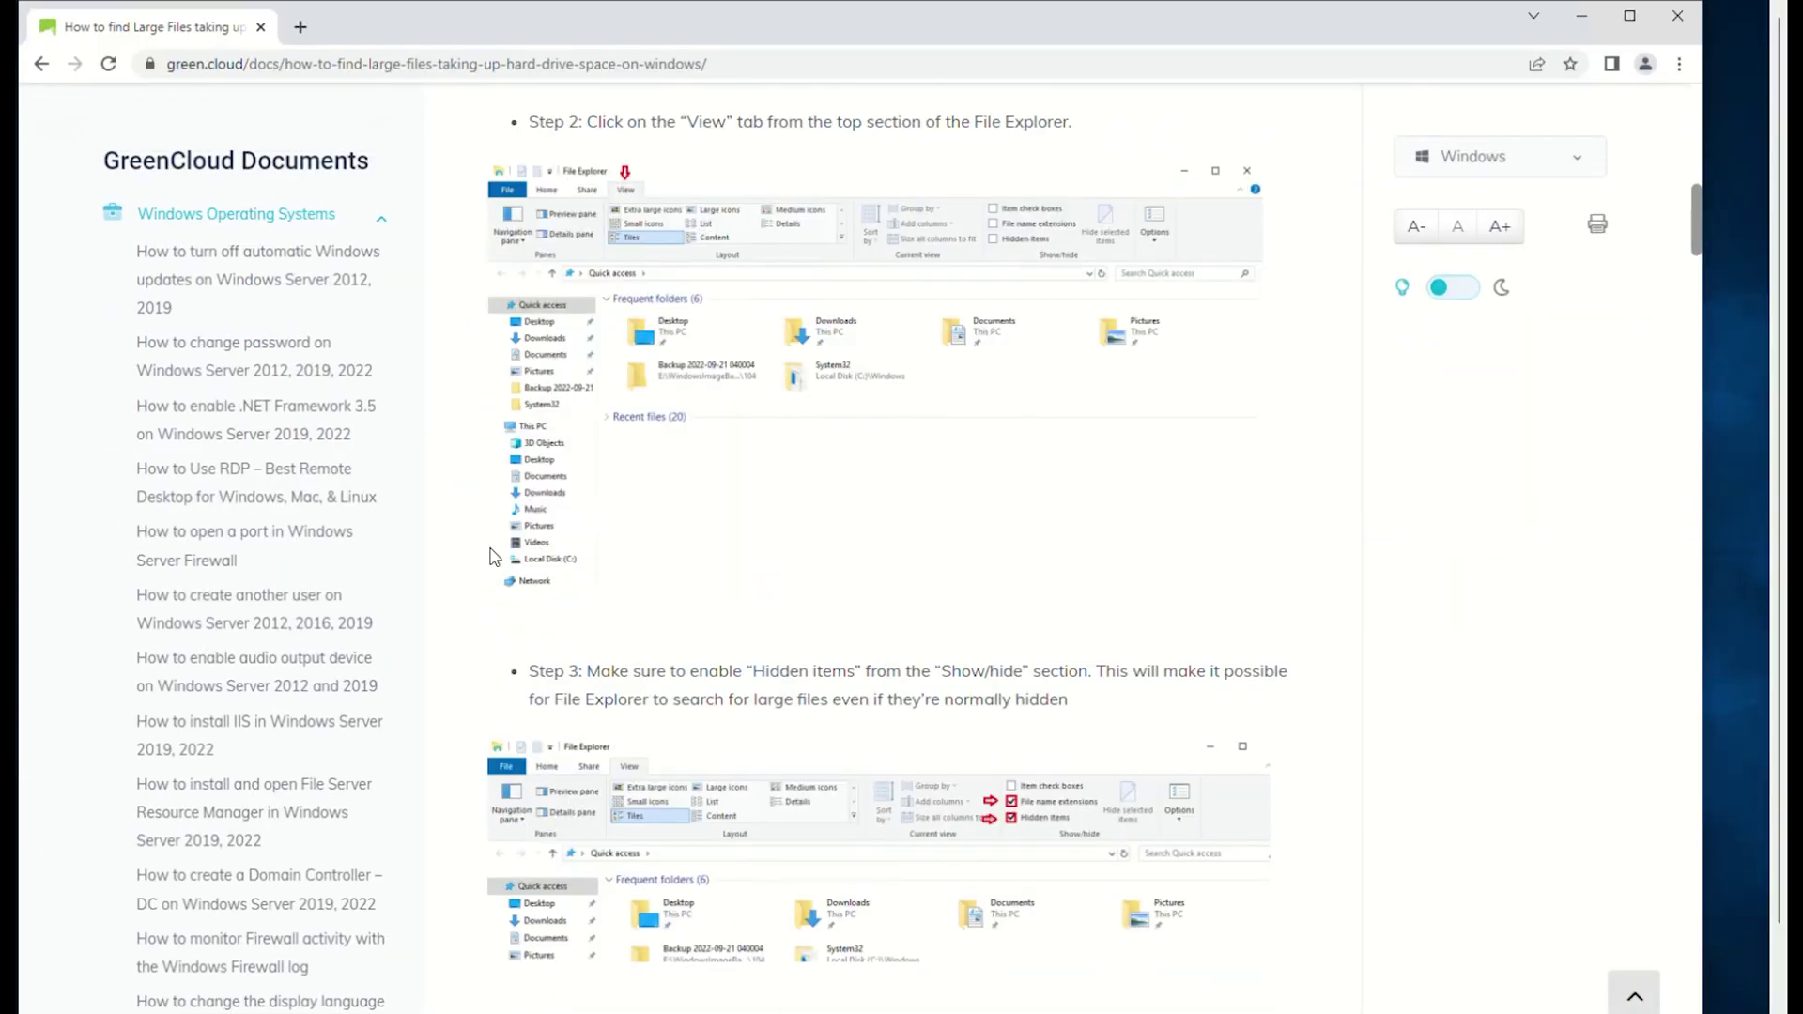
scroll(492, 556, down, 4)
scroll(492, 556, down, 4)
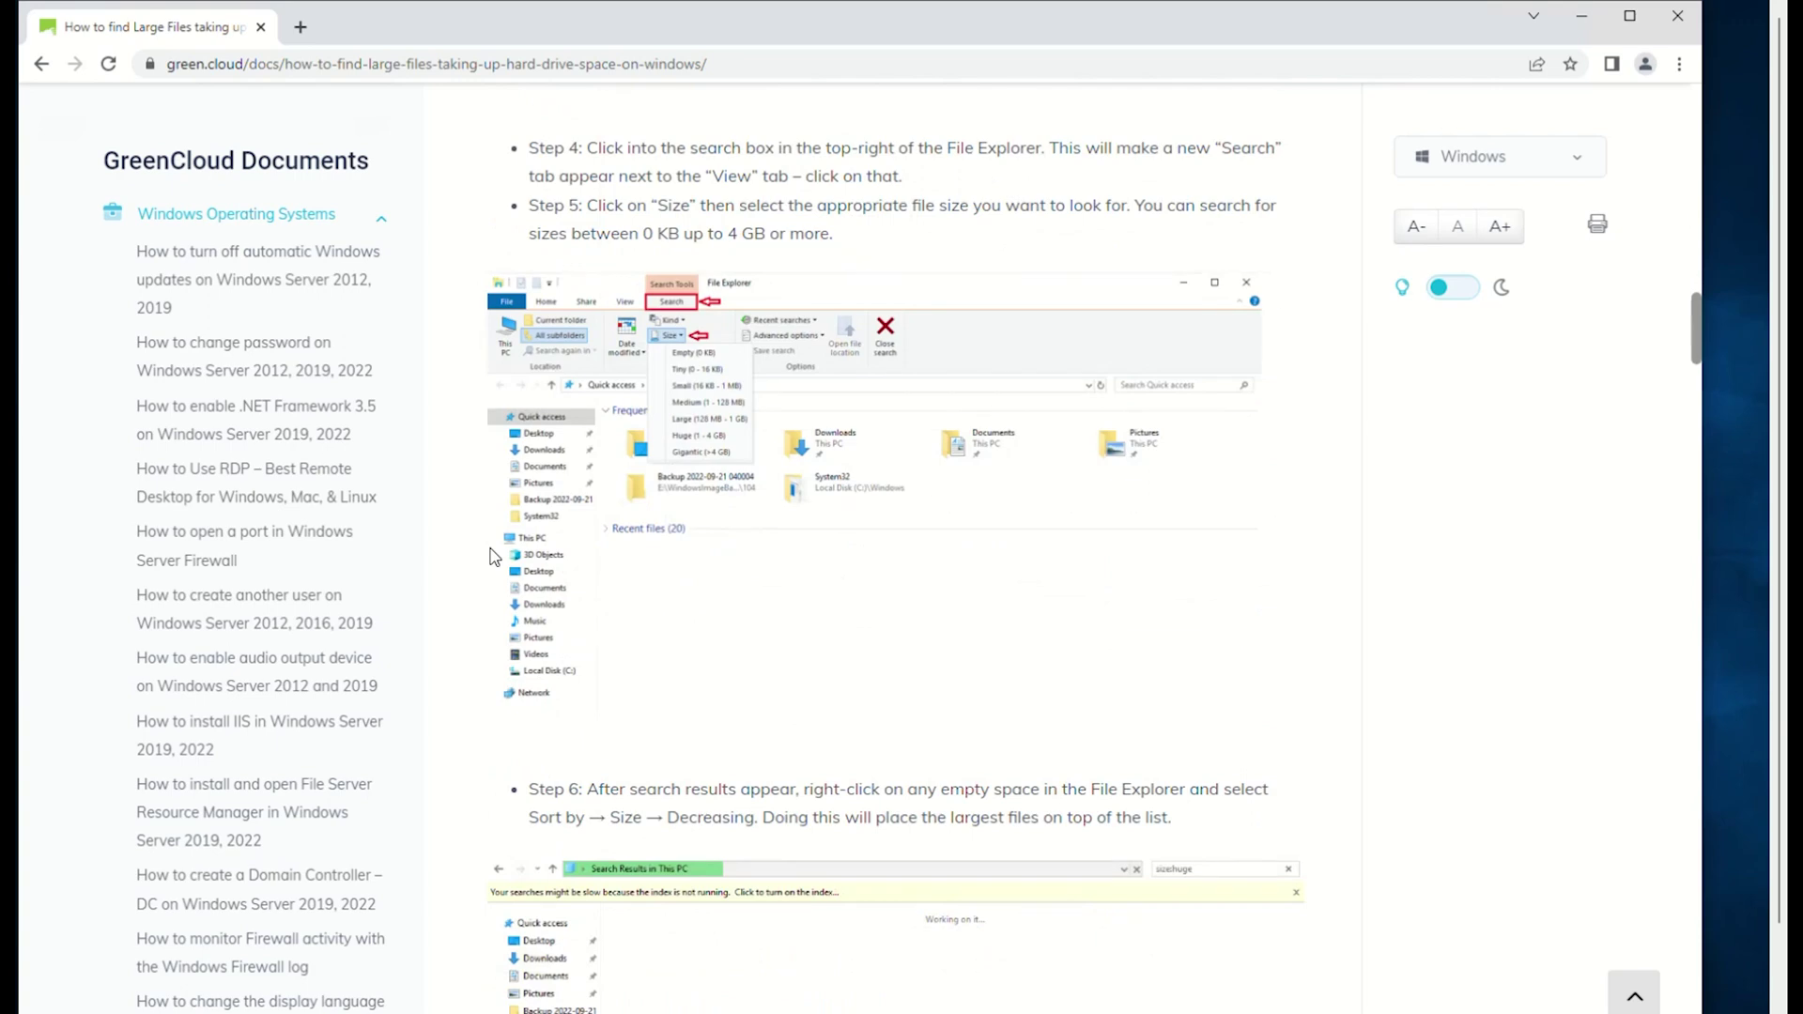
scroll(492, 557, down, 2)
scroll(492, 556, down, 2)
scroll(492, 557, down, 3)
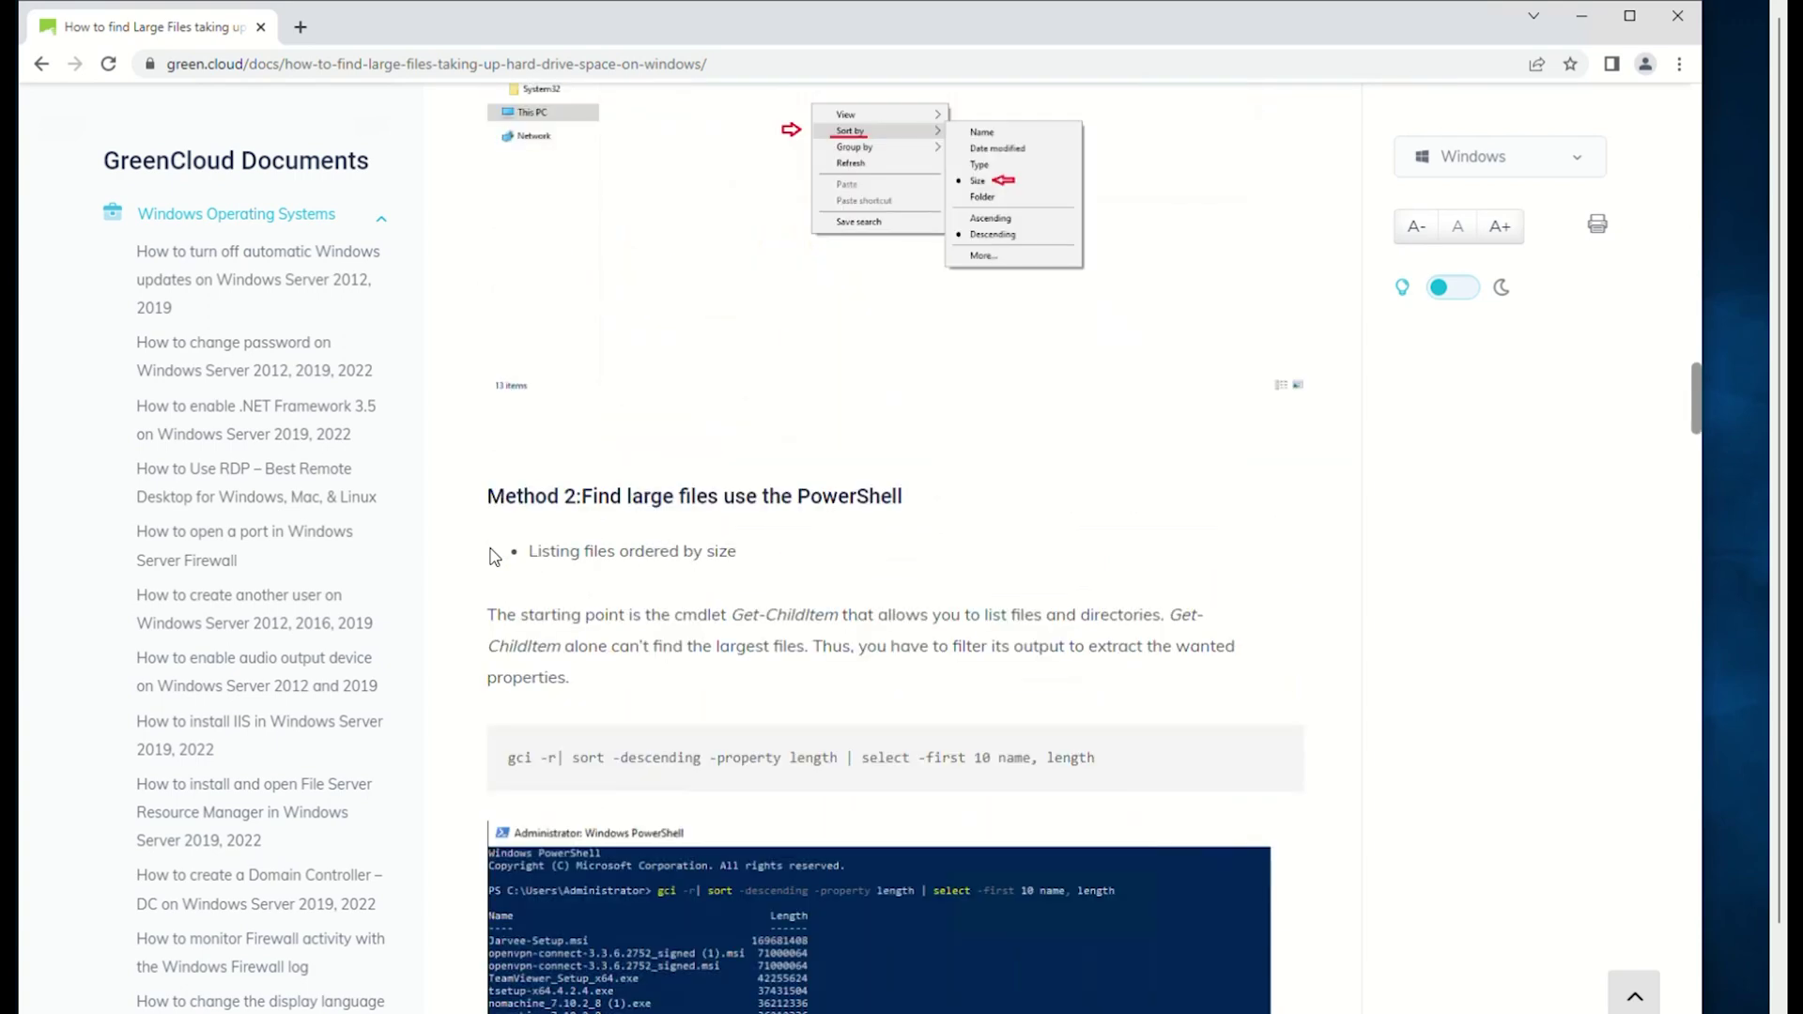
scroll(492, 557, down, 4)
scroll(491, 557, down, 2)
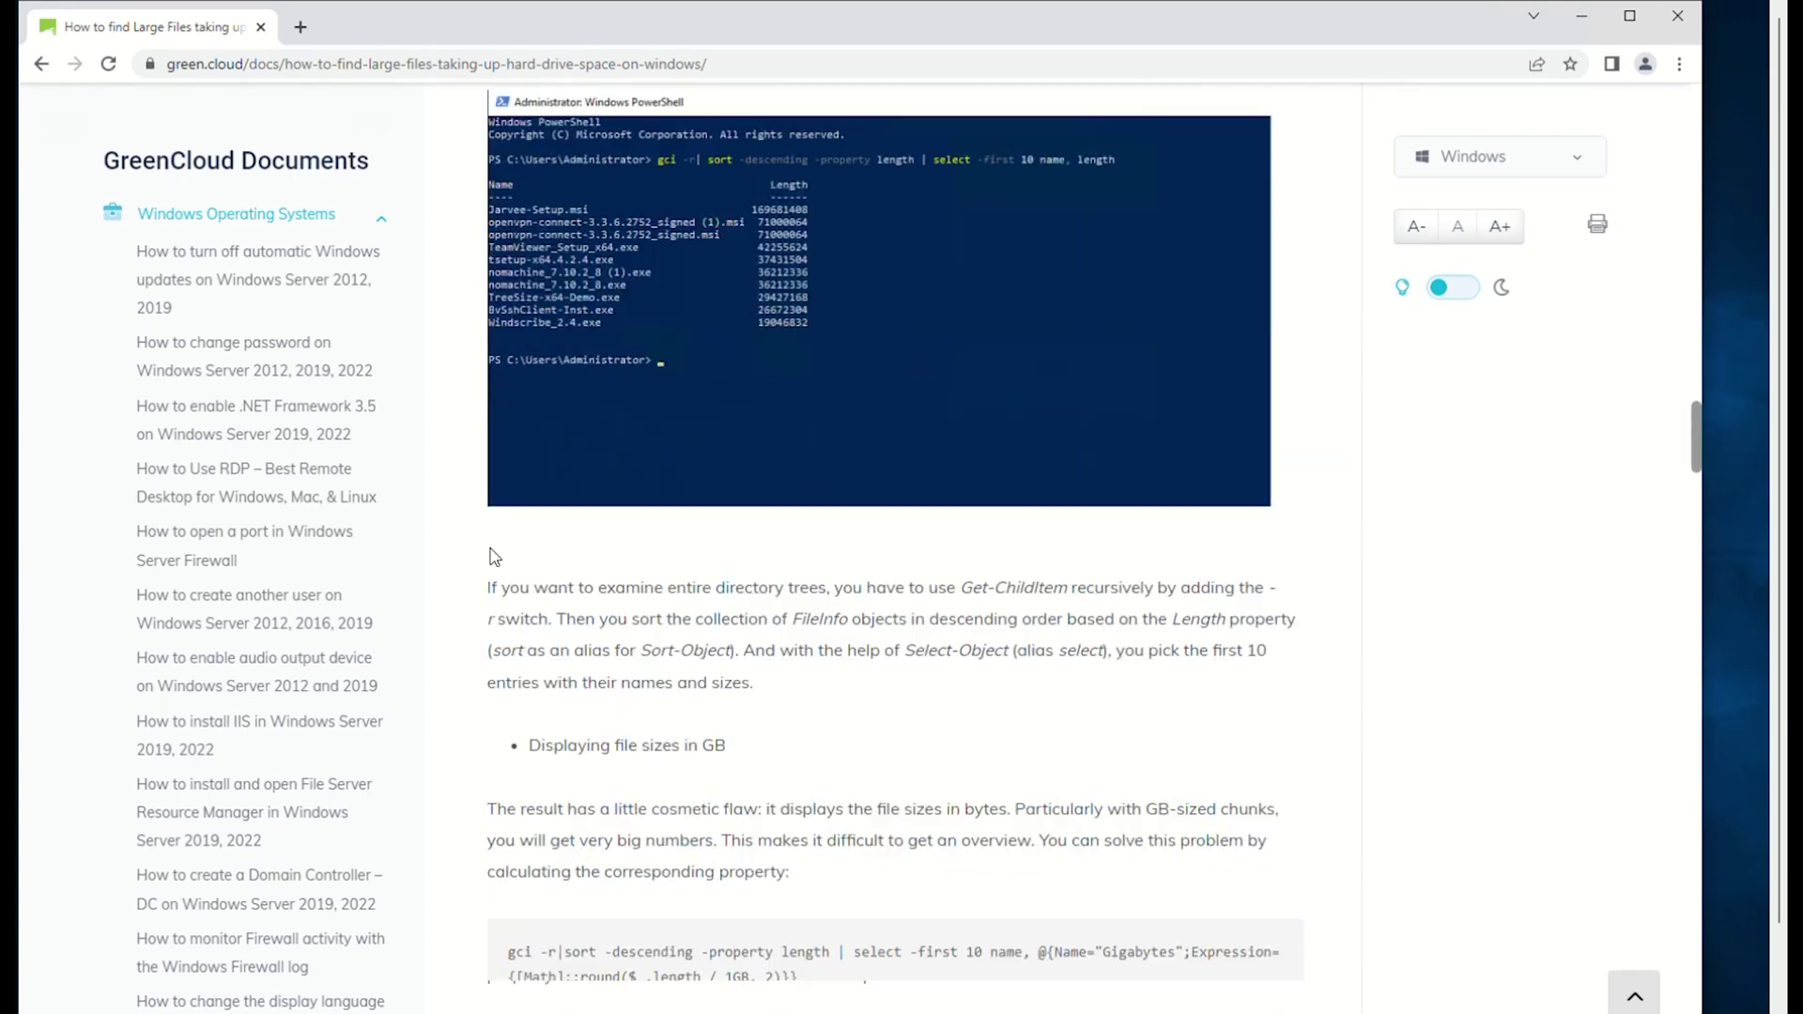
scroll(492, 557, down, 2)
scroll(493, 557, down, 4)
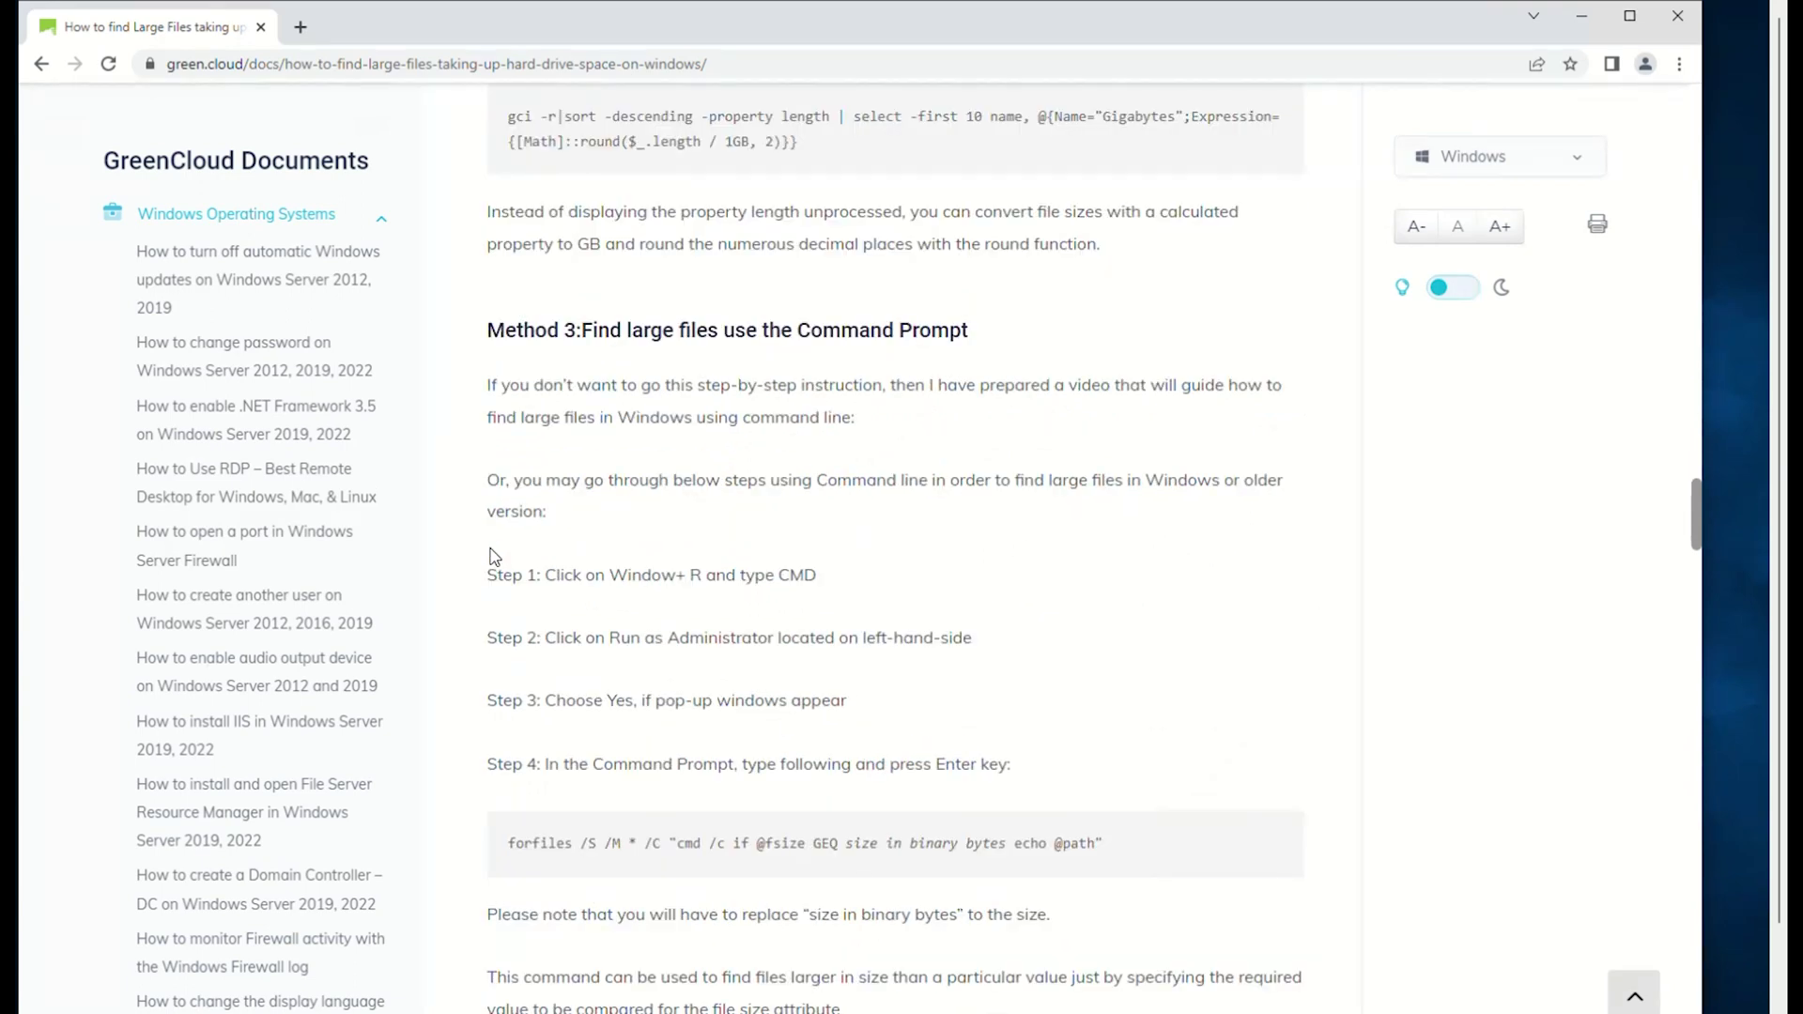
scroll(492, 556, down, 3)
scroll(492, 557, down, 3)
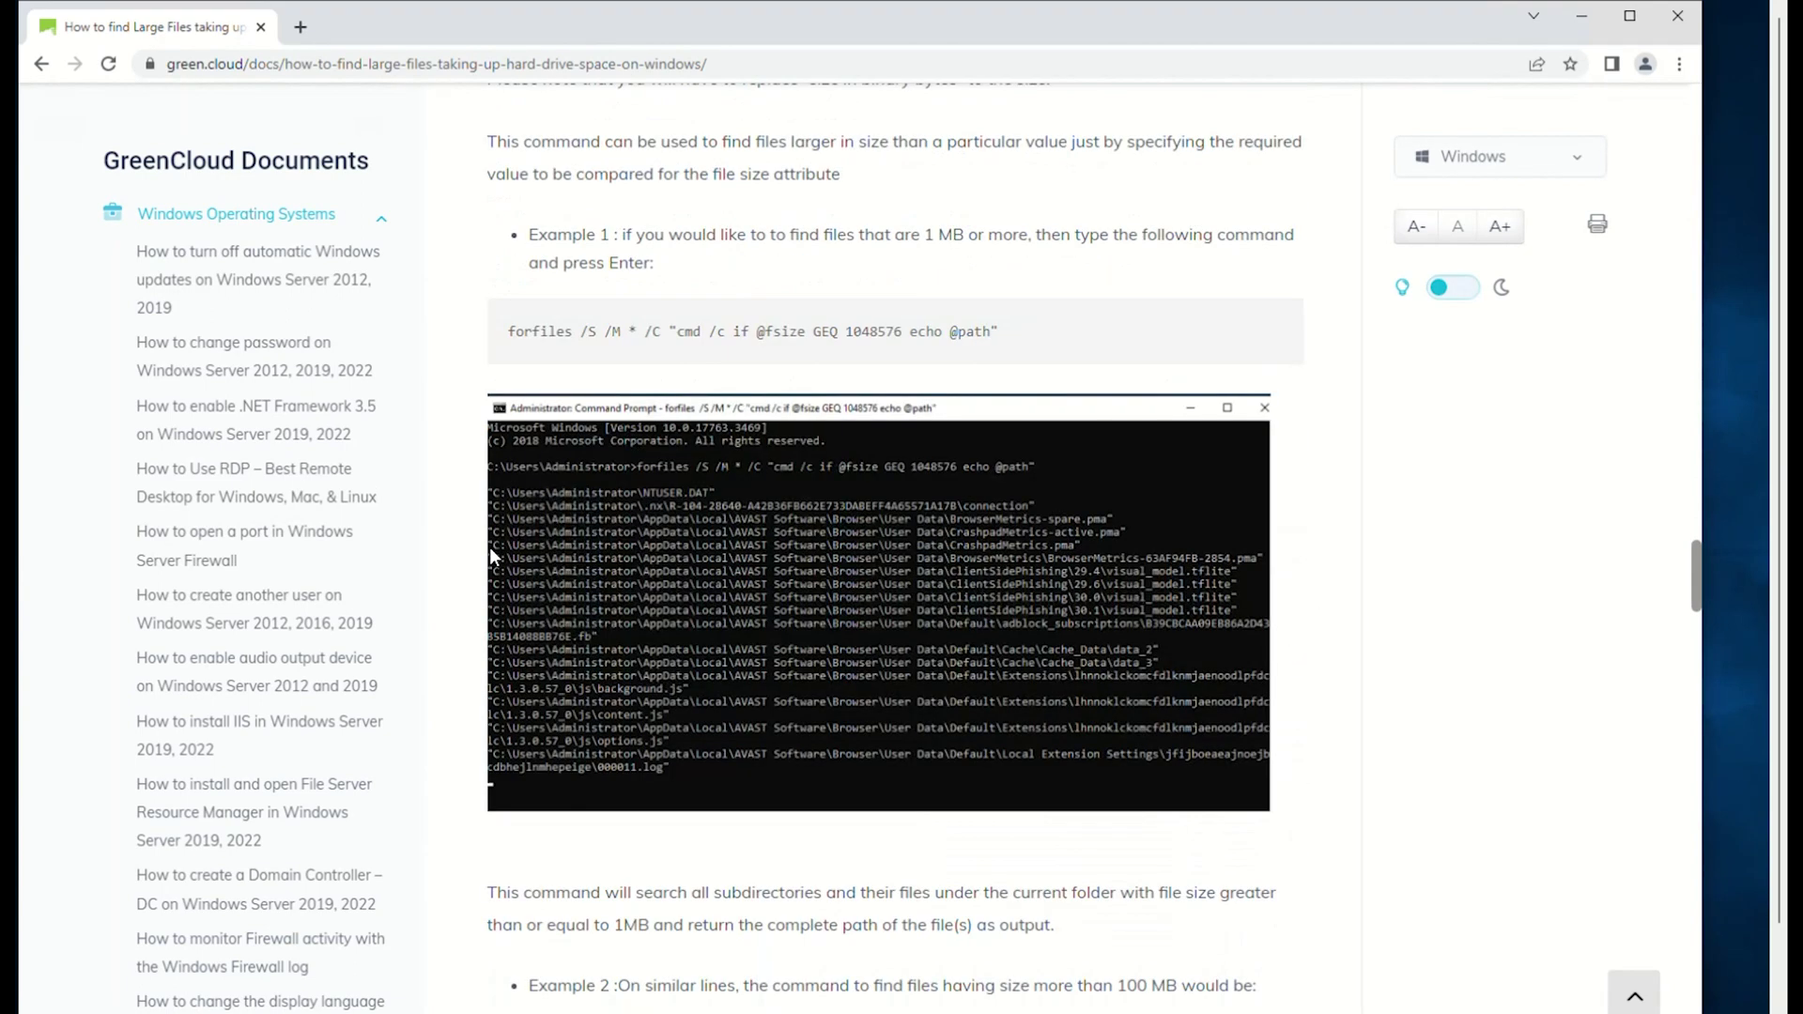
scroll(491, 557, down, 4)
scroll(492, 556, down, 2)
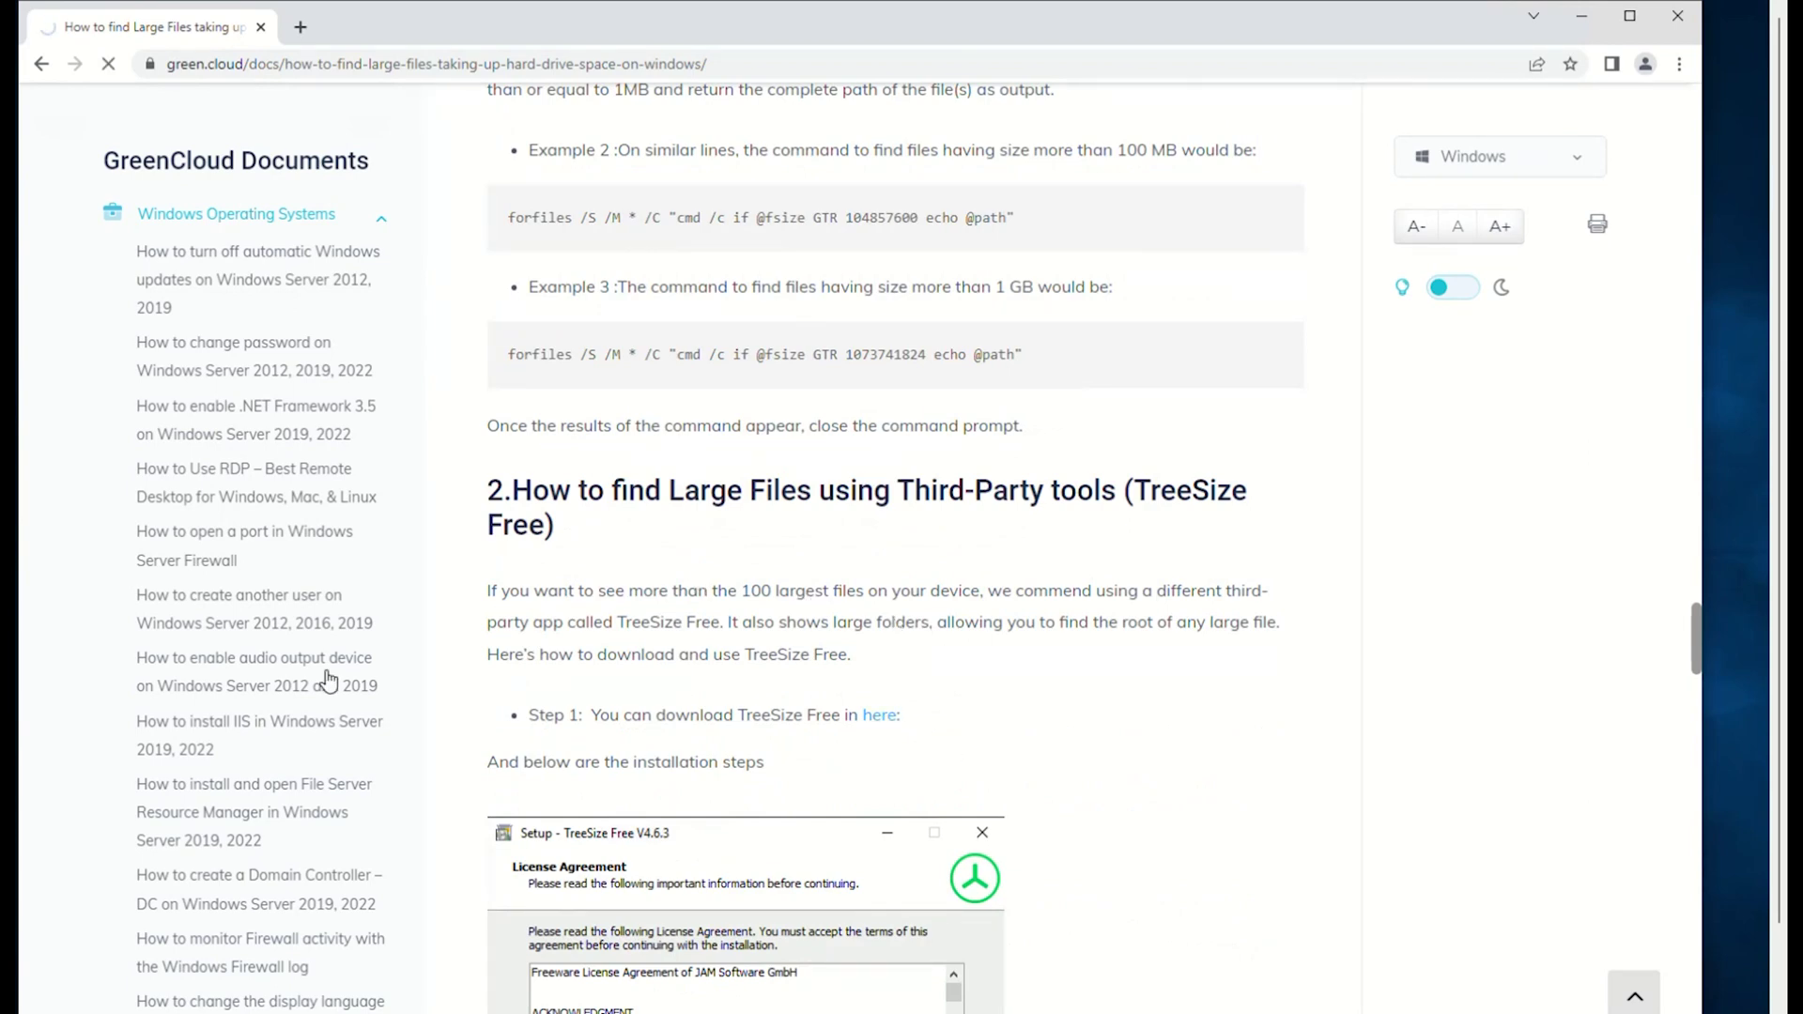
scroll(327, 680, down, 3)
- Show the options for the downloaded TreeSize Free setup archive
click(241, 983)
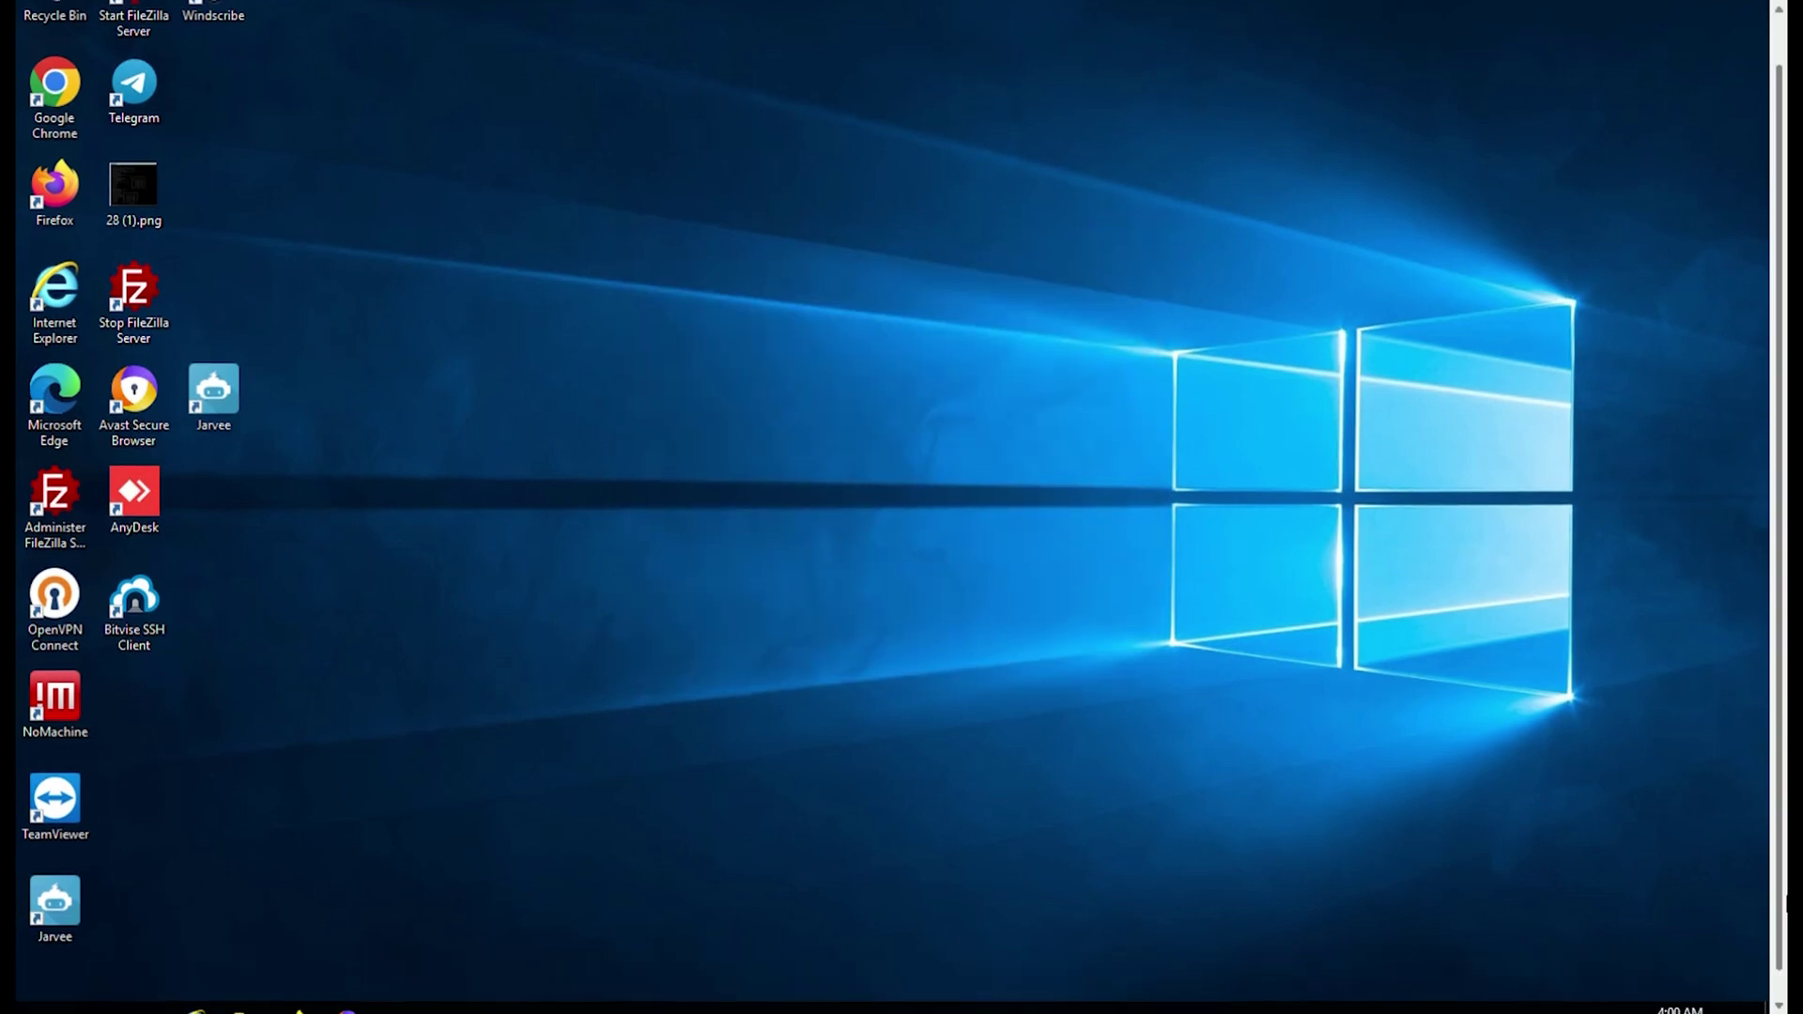
- Launch TreeSize Free, scan C:\Program Files (x86), and open Bitvise SSH Client's context menu
click(42, 994)
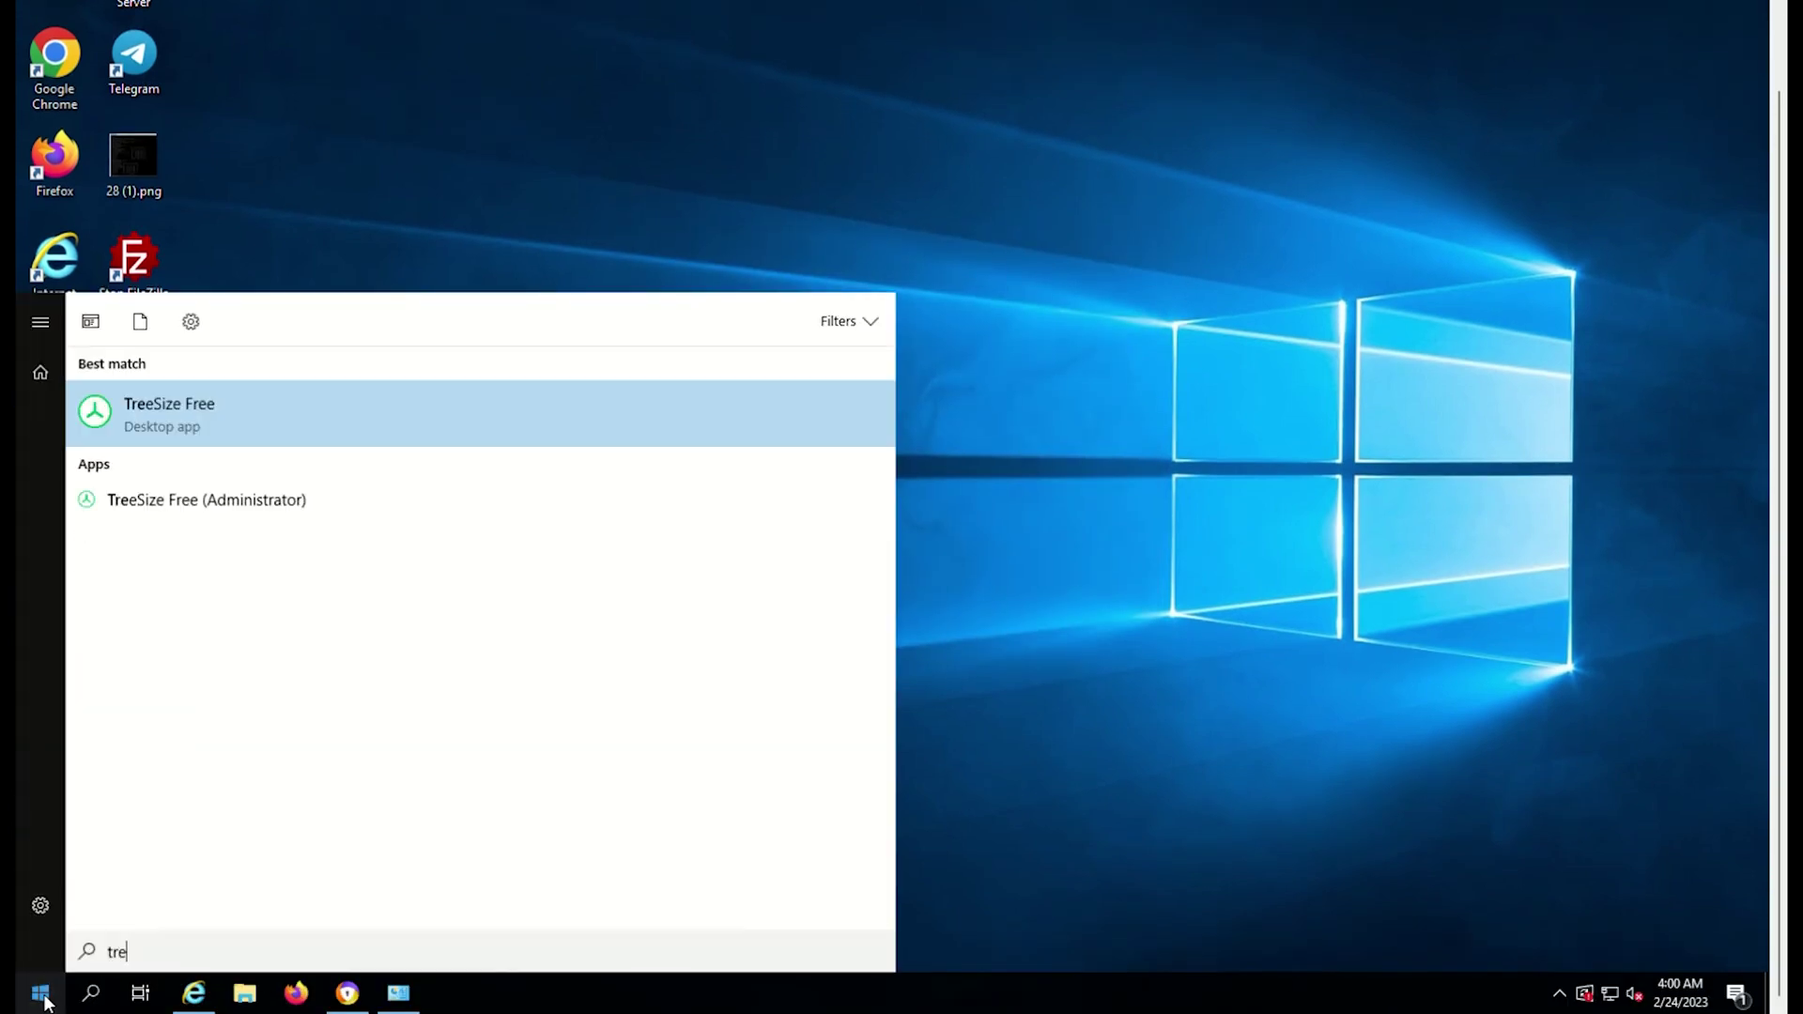
click(202, 417)
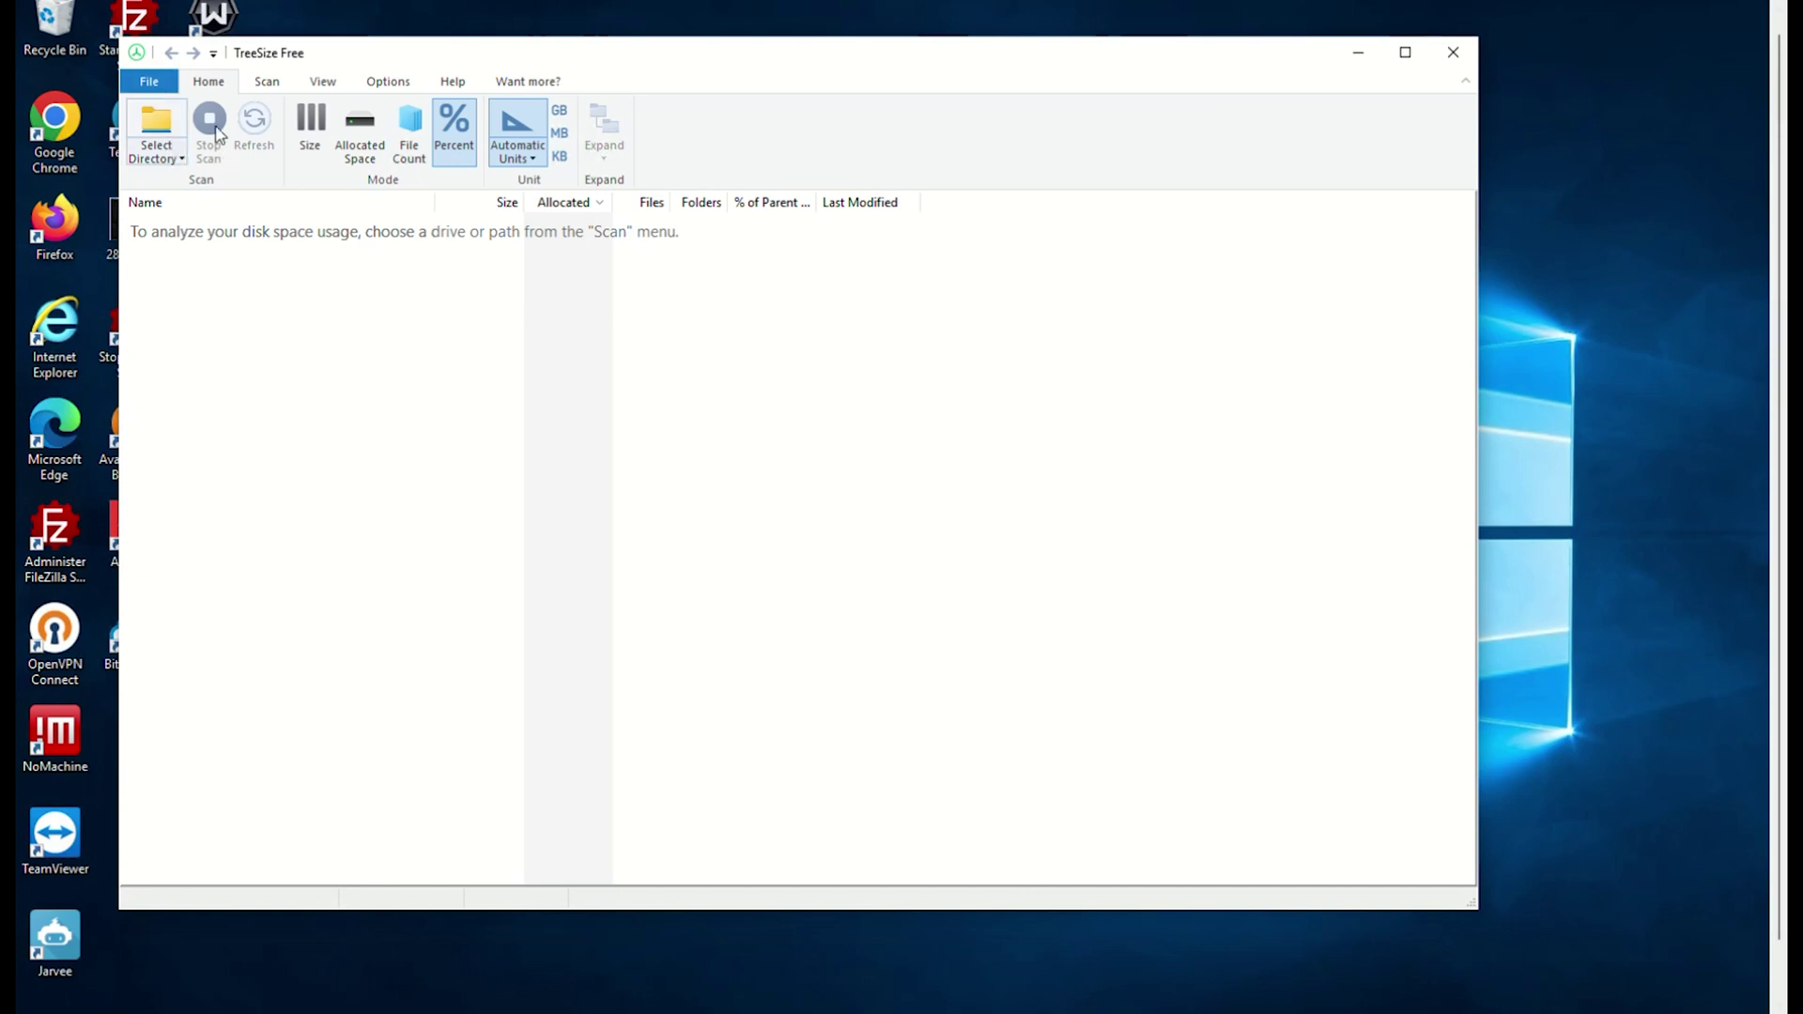
click(182, 165)
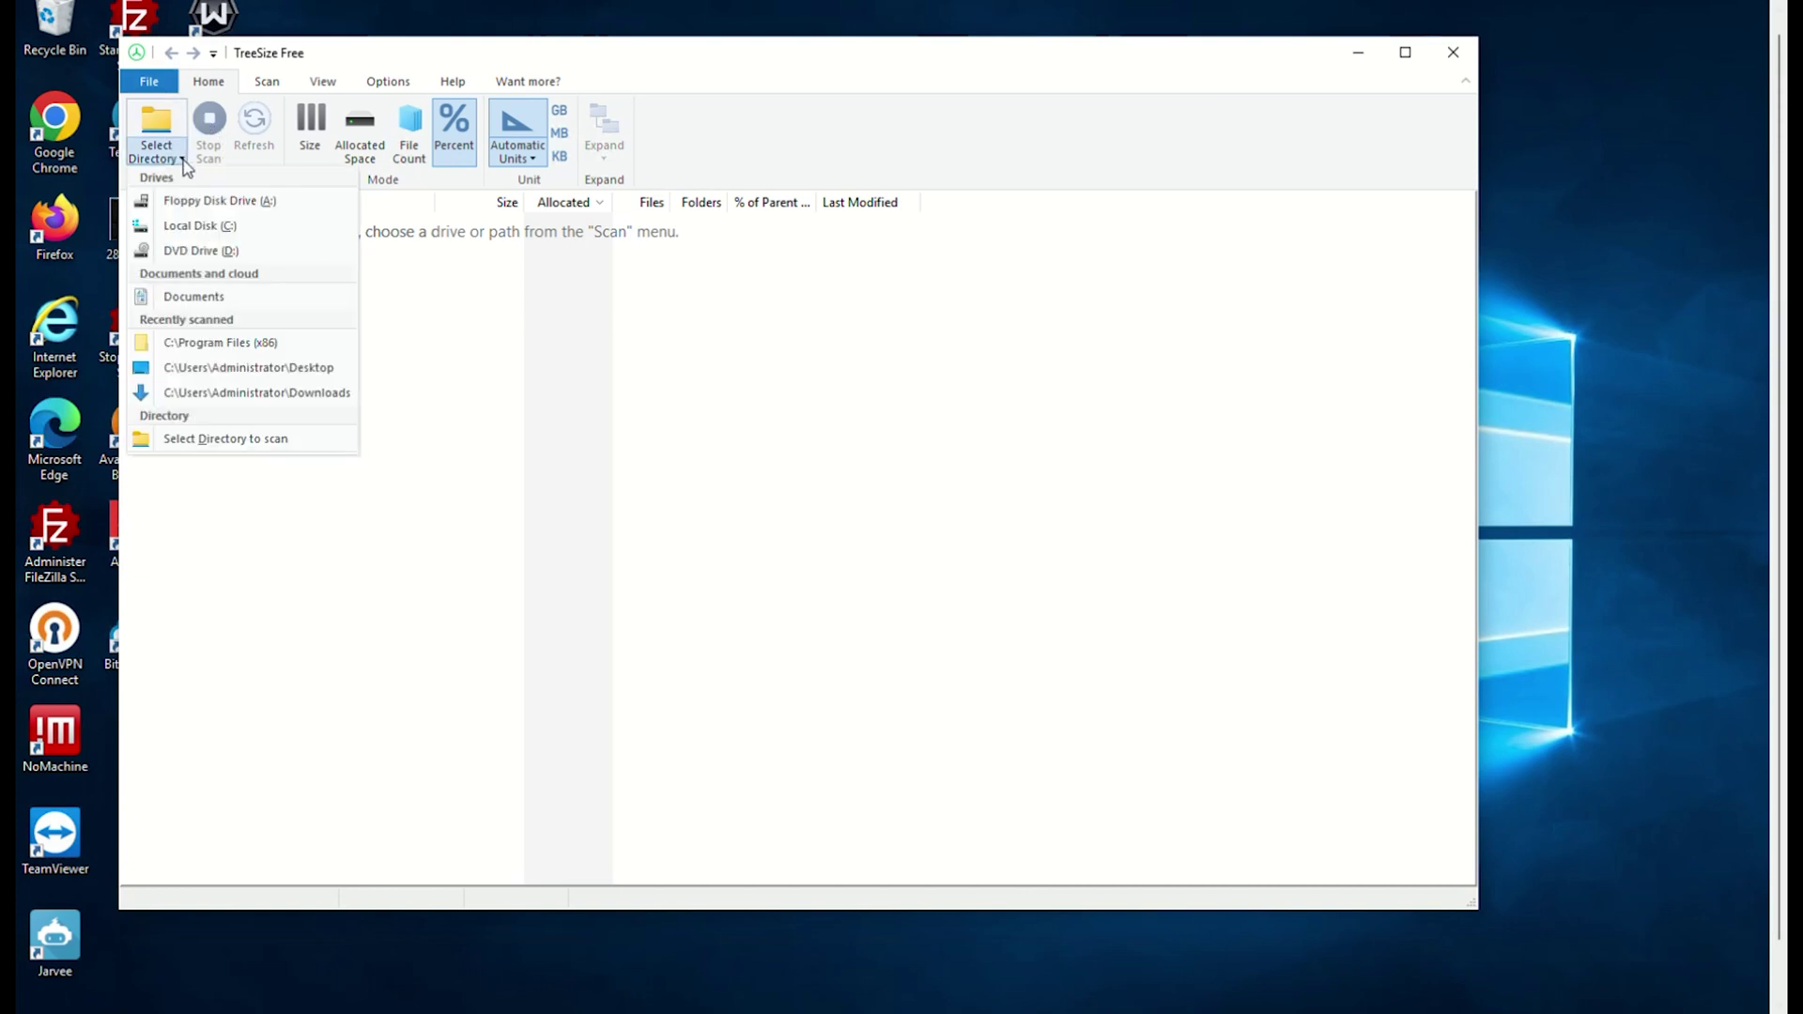
click(208, 441)
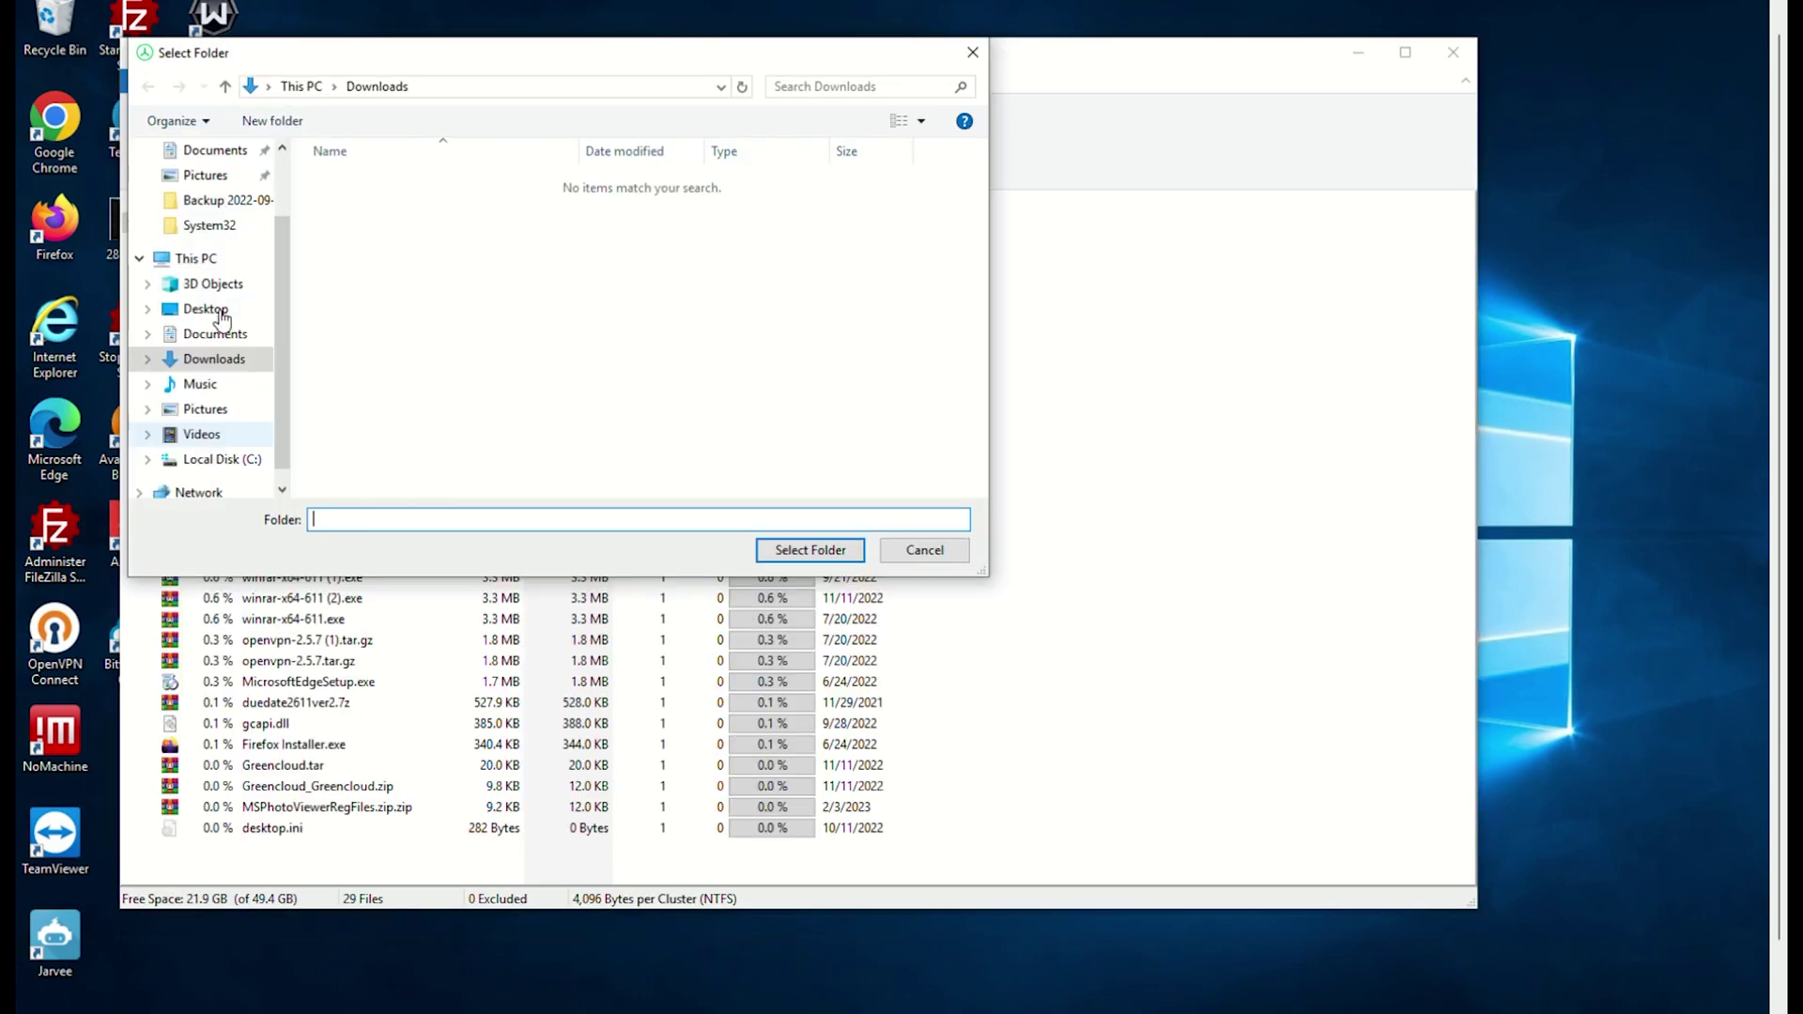
click(218, 460)
click(388, 270)
click(807, 551)
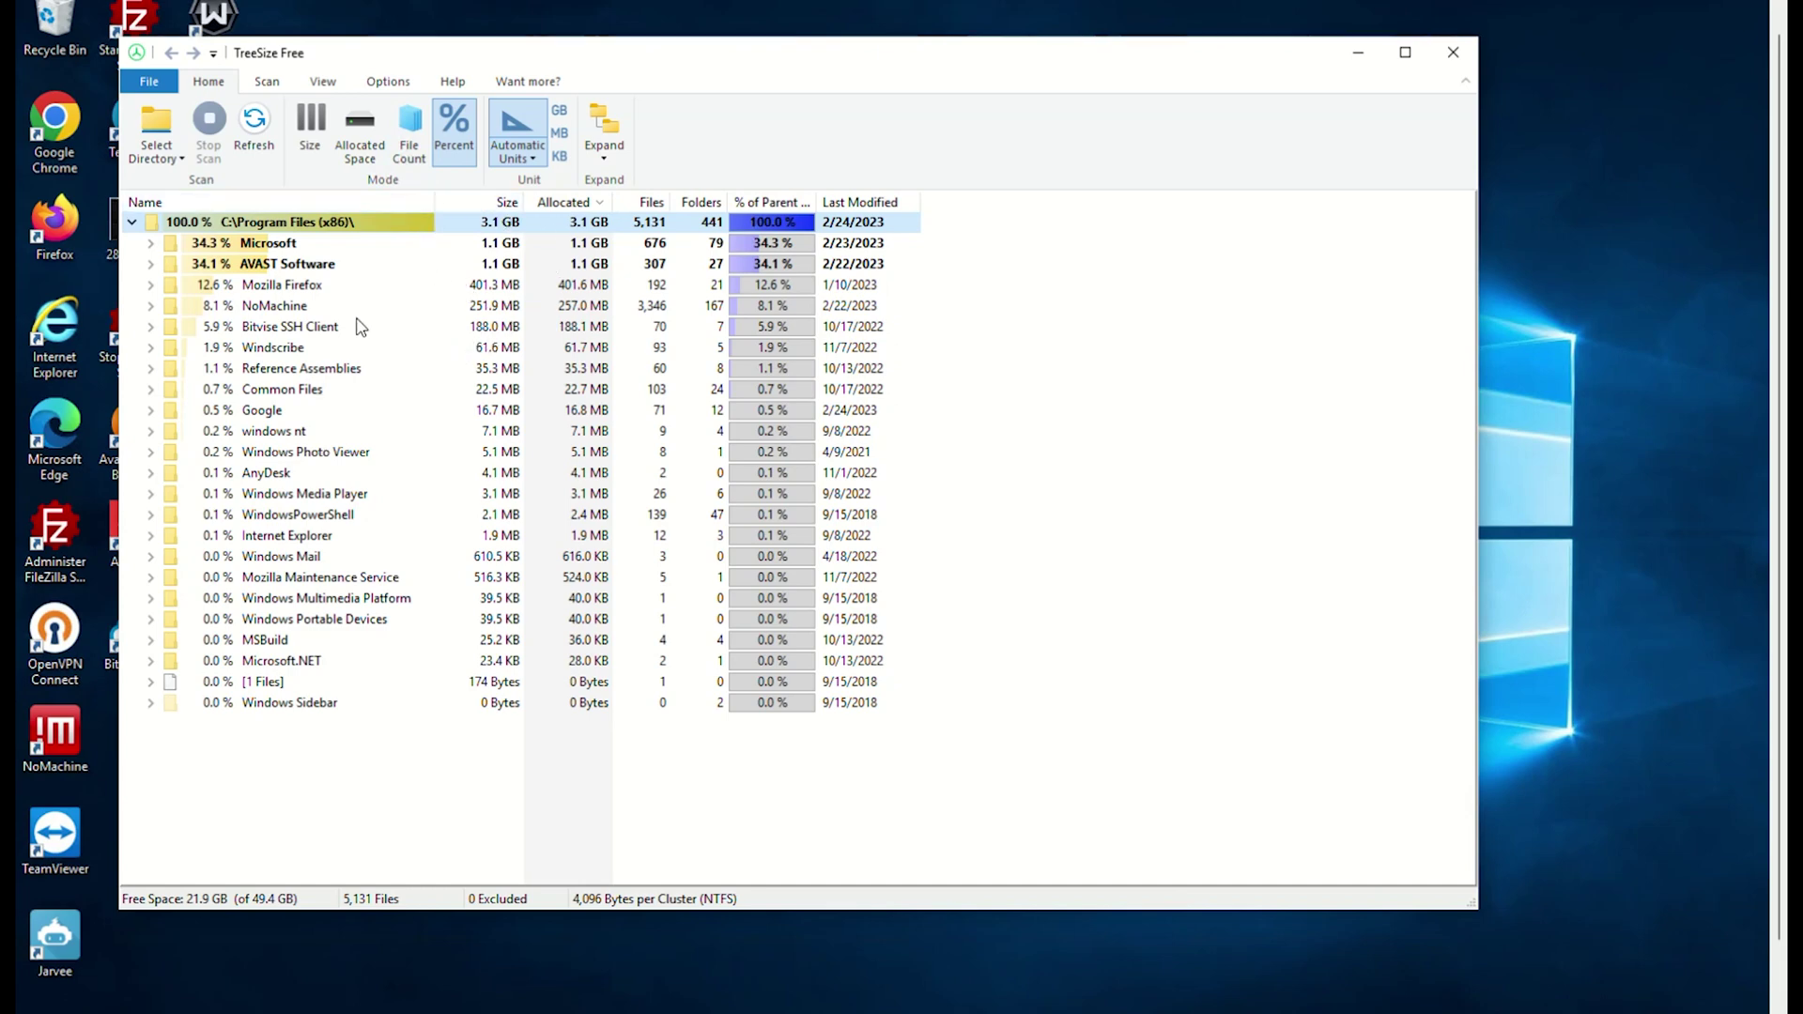
right_click(323, 329)
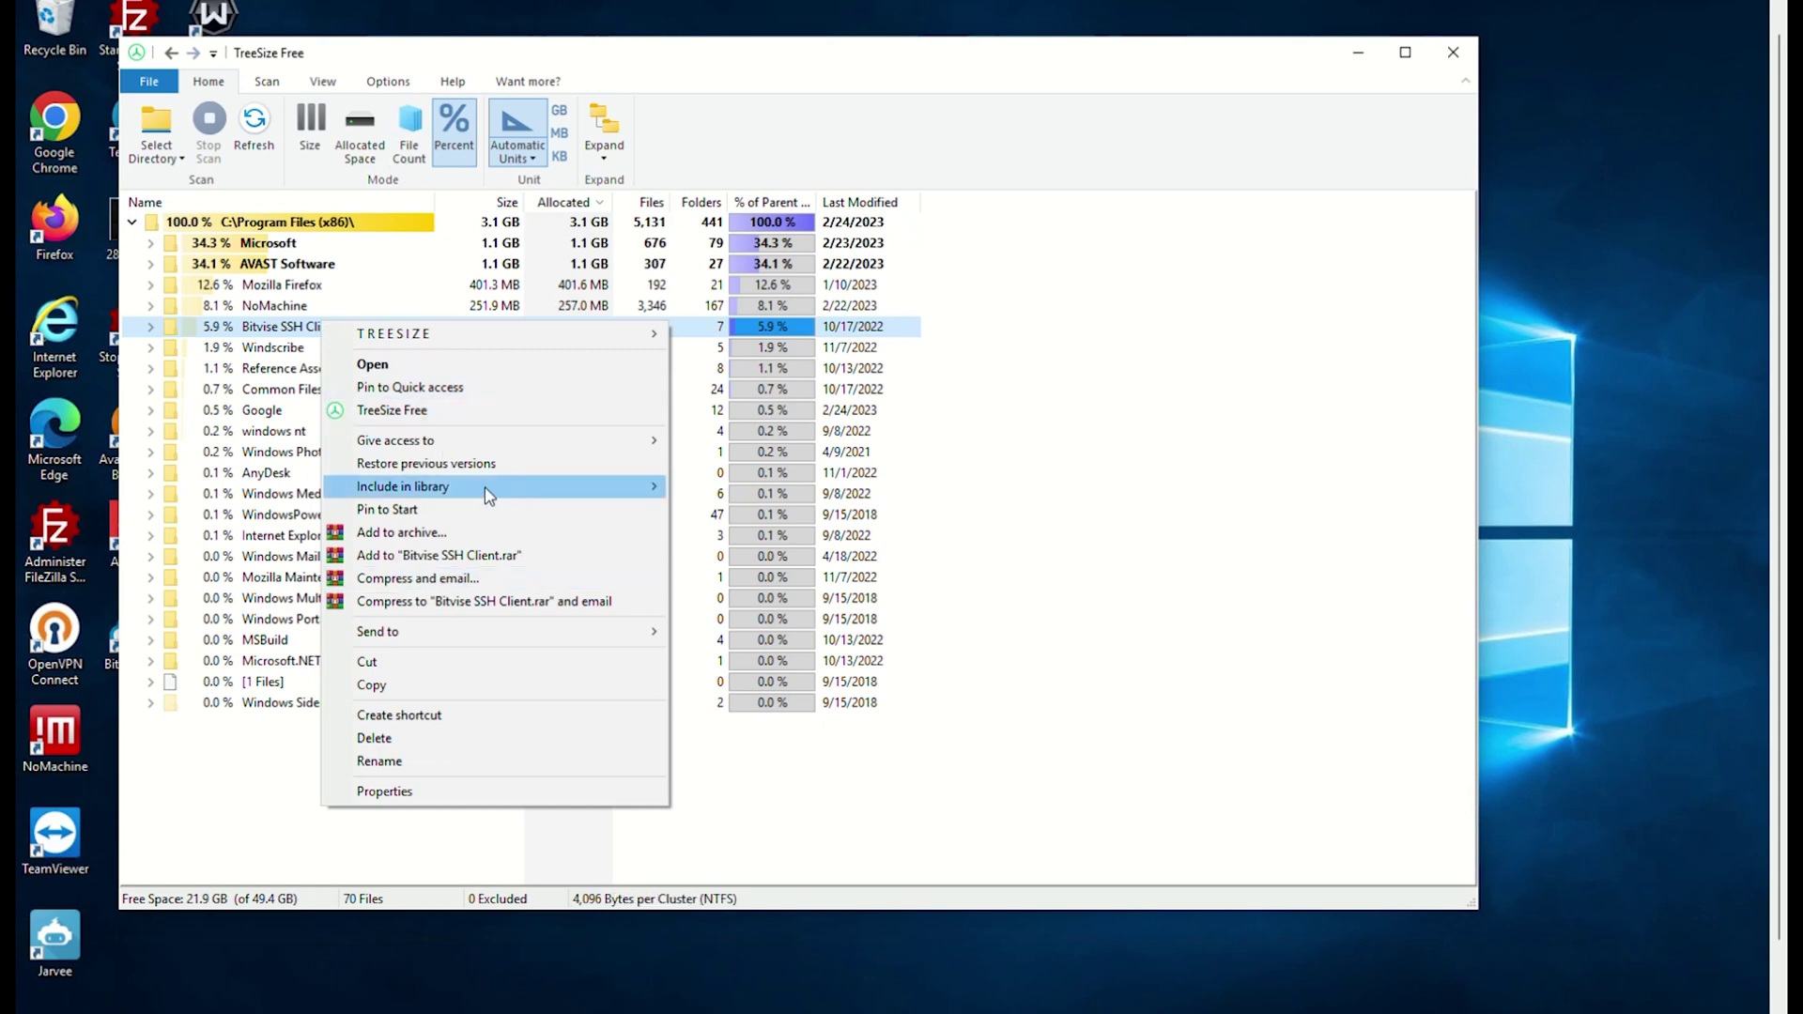